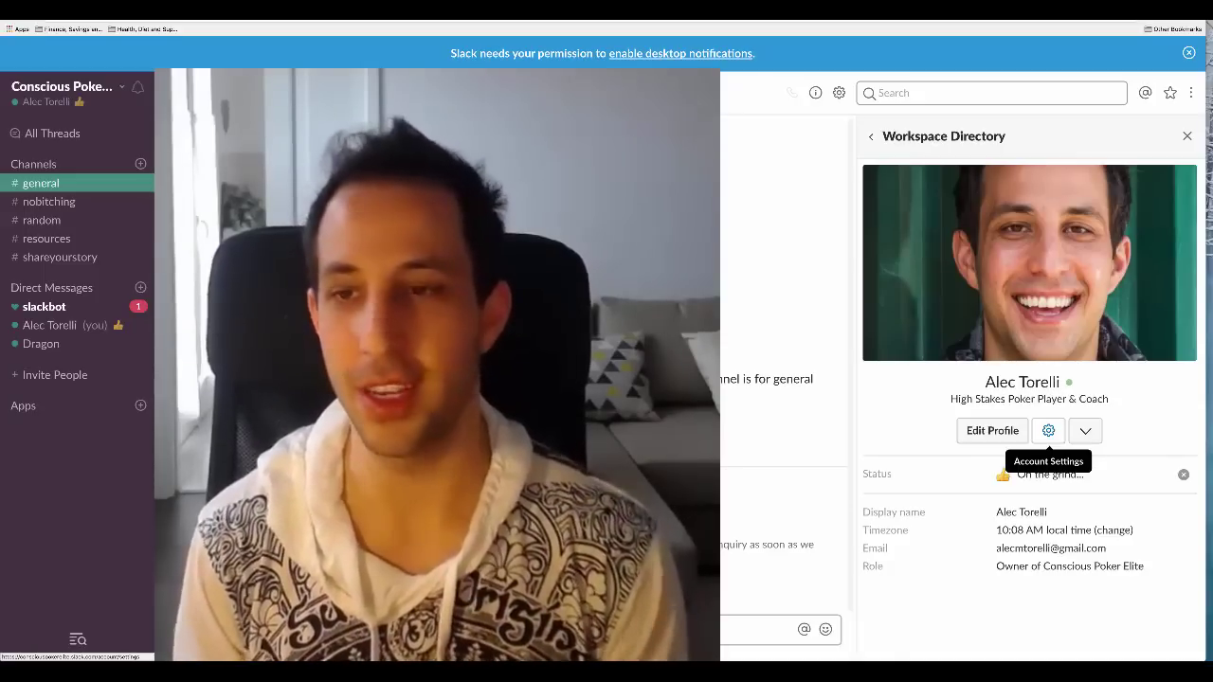
# Display your own Workspace Directory profile card beside the #general channel
pyautogui.click(1048, 431)
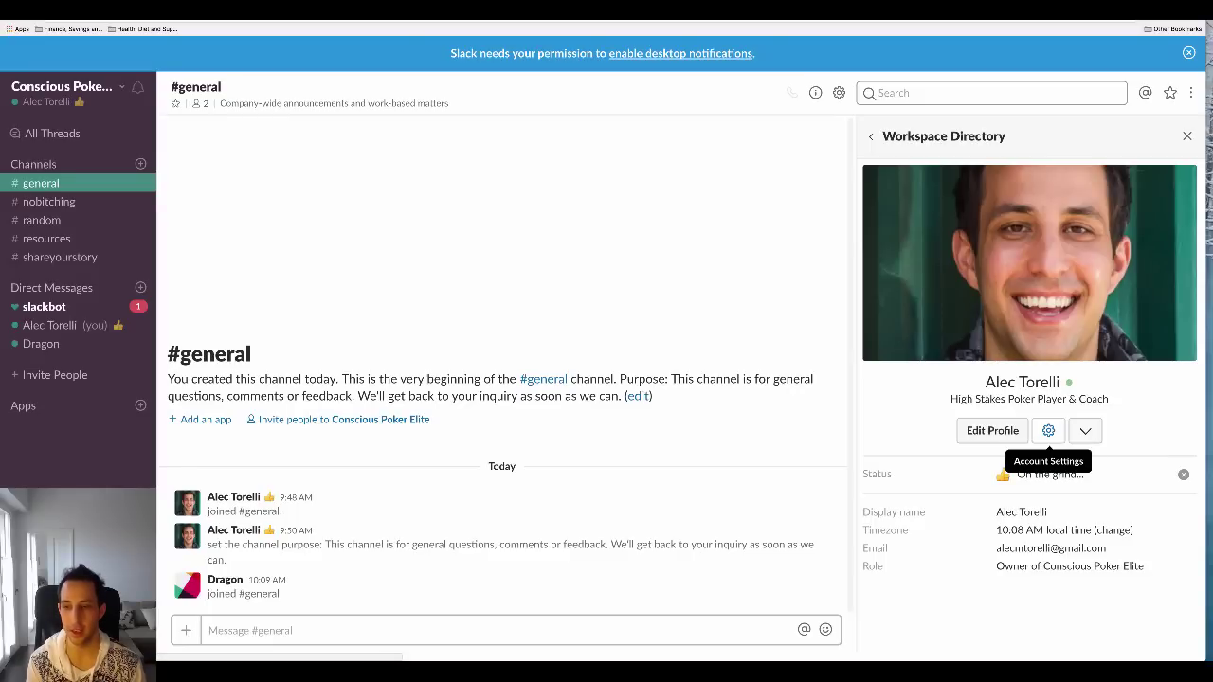
# Open Account Settings at the Notifications preferences
pyautogui.click(1048, 431)
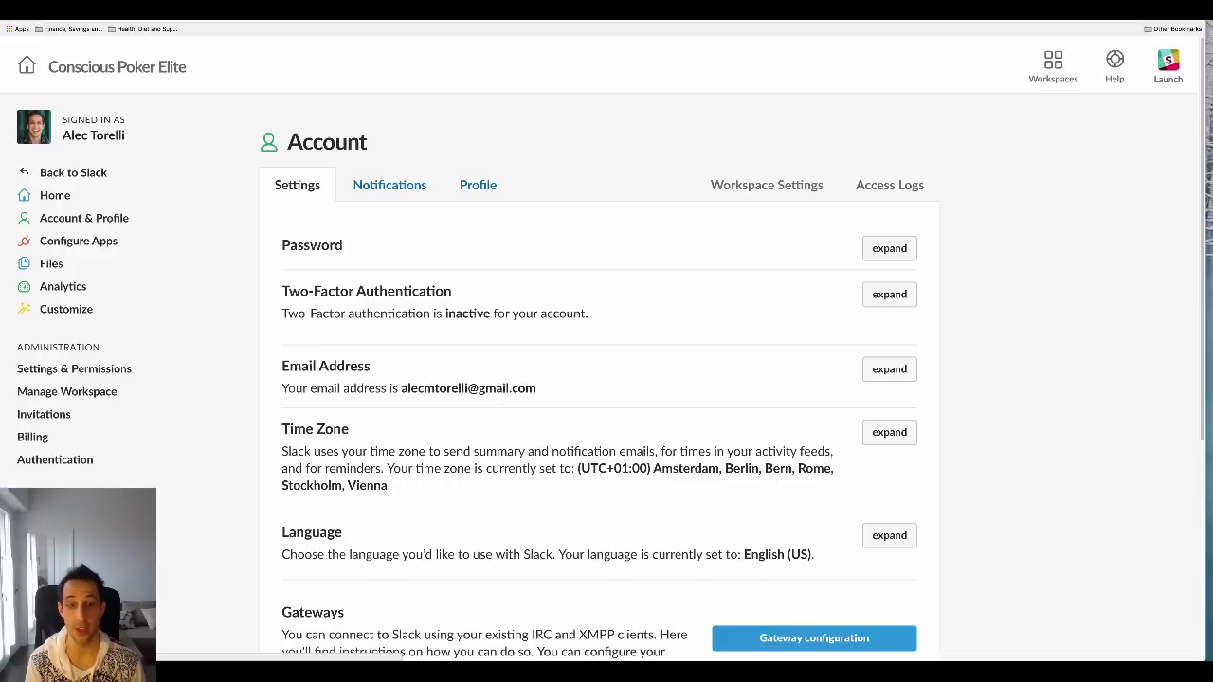
pyautogui.click(389, 185)
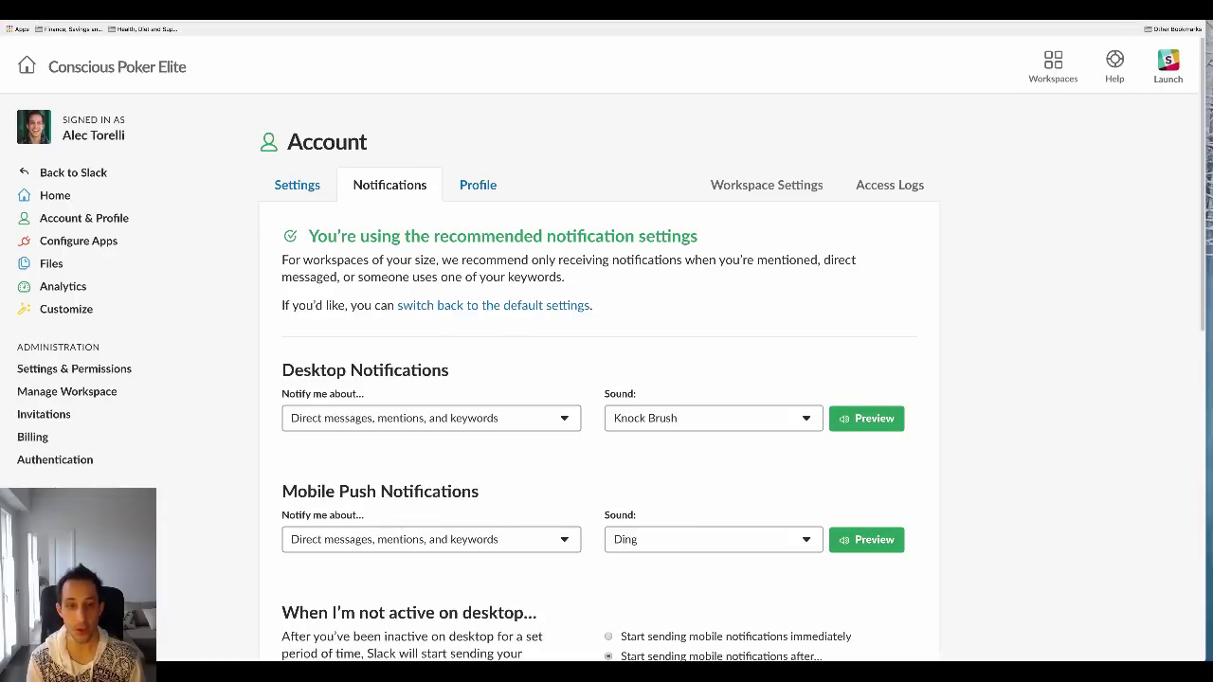
# Set desktop notifications to 'Nothing', leaving the desktop notification sound unchanged
pyautogui.scroll(-3, 606, 379)
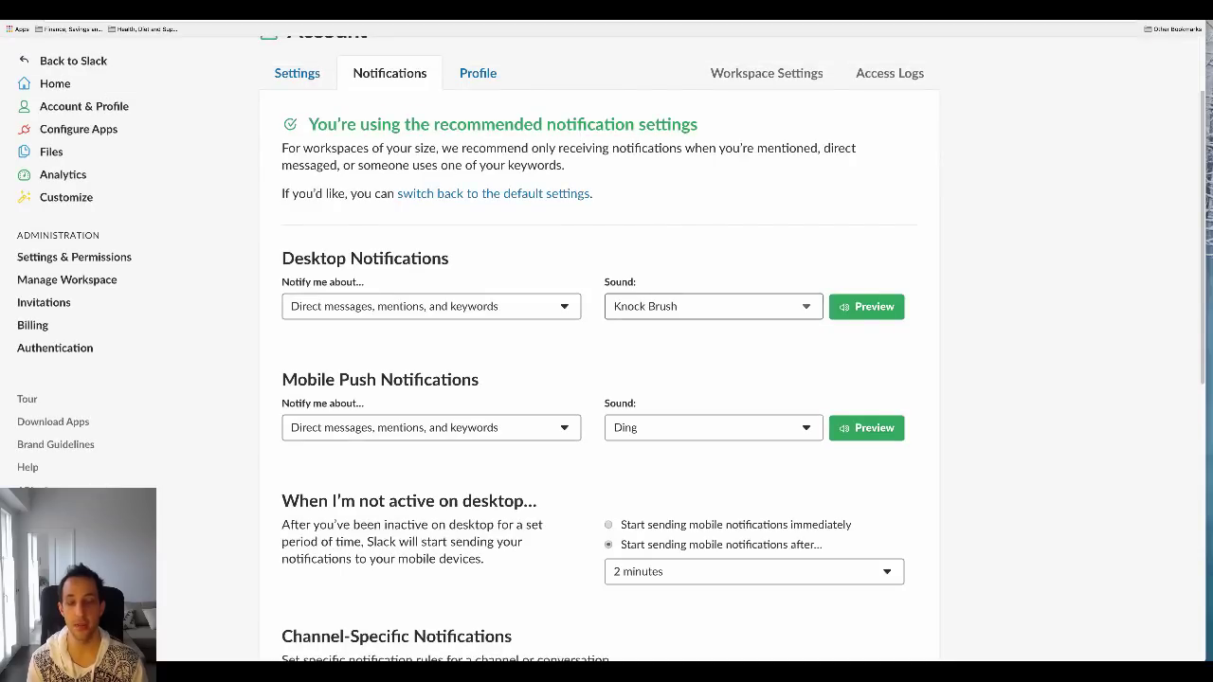
pyautogui.click(714, 307)
pyautogui.press('Escape')
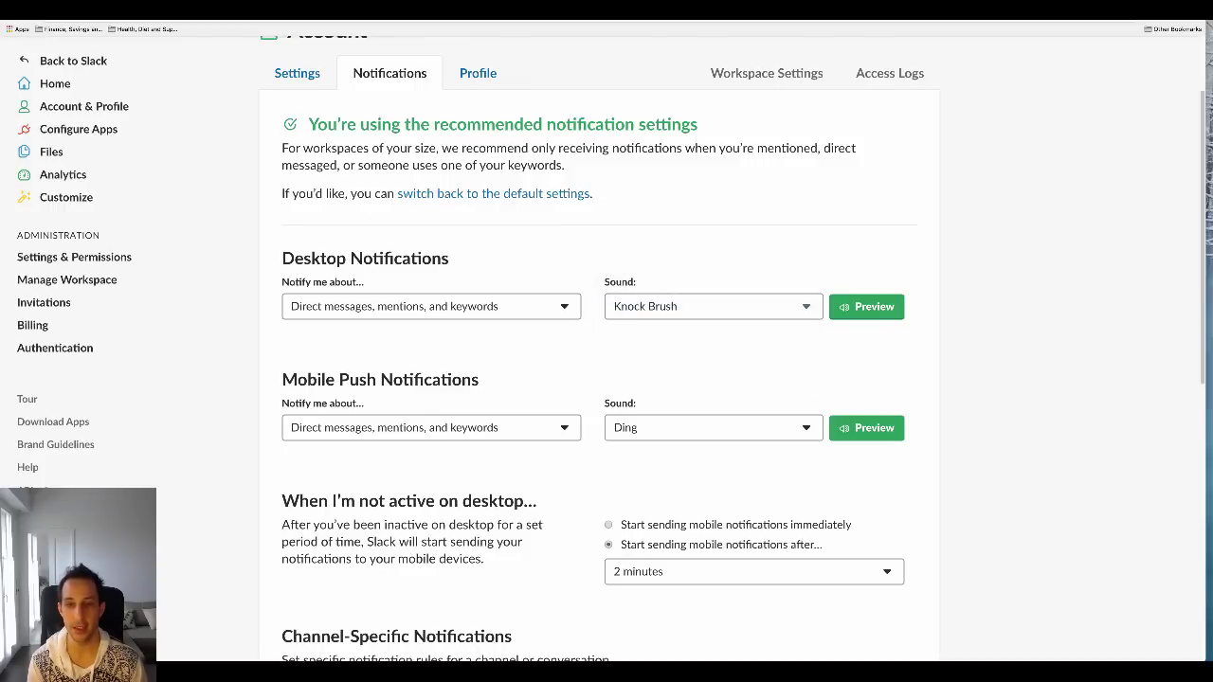
pyautogui.scroll(-1, 607, 379)
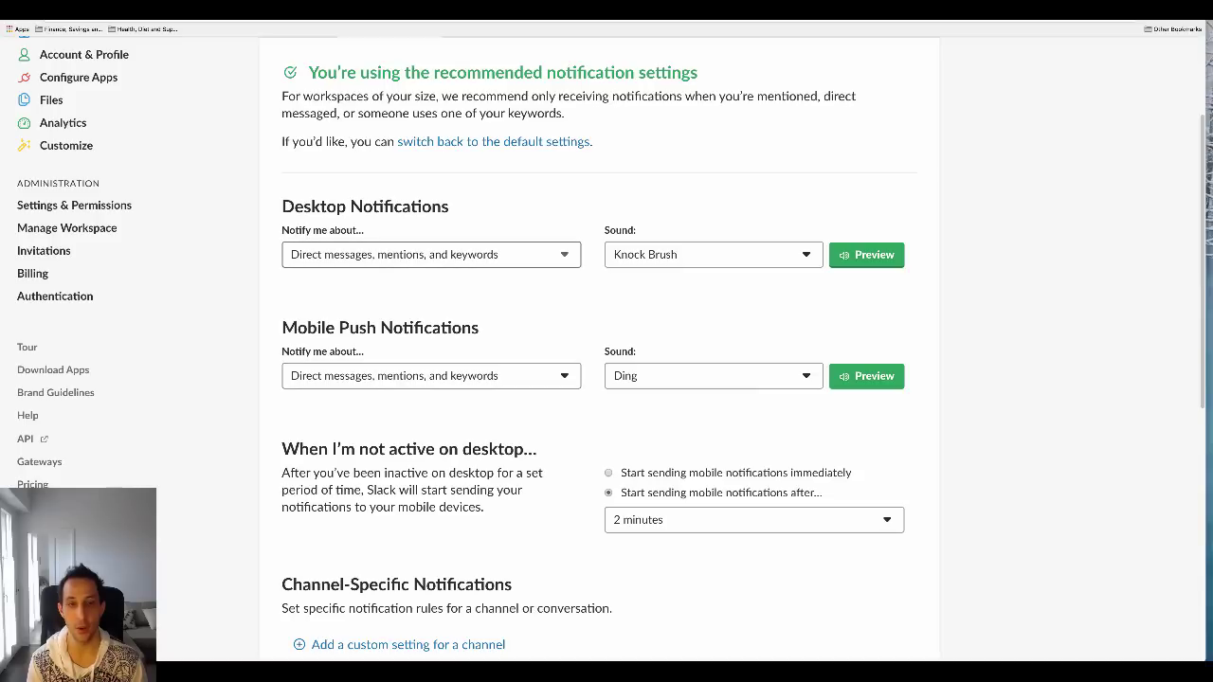
pyautogui.click(431, 254)
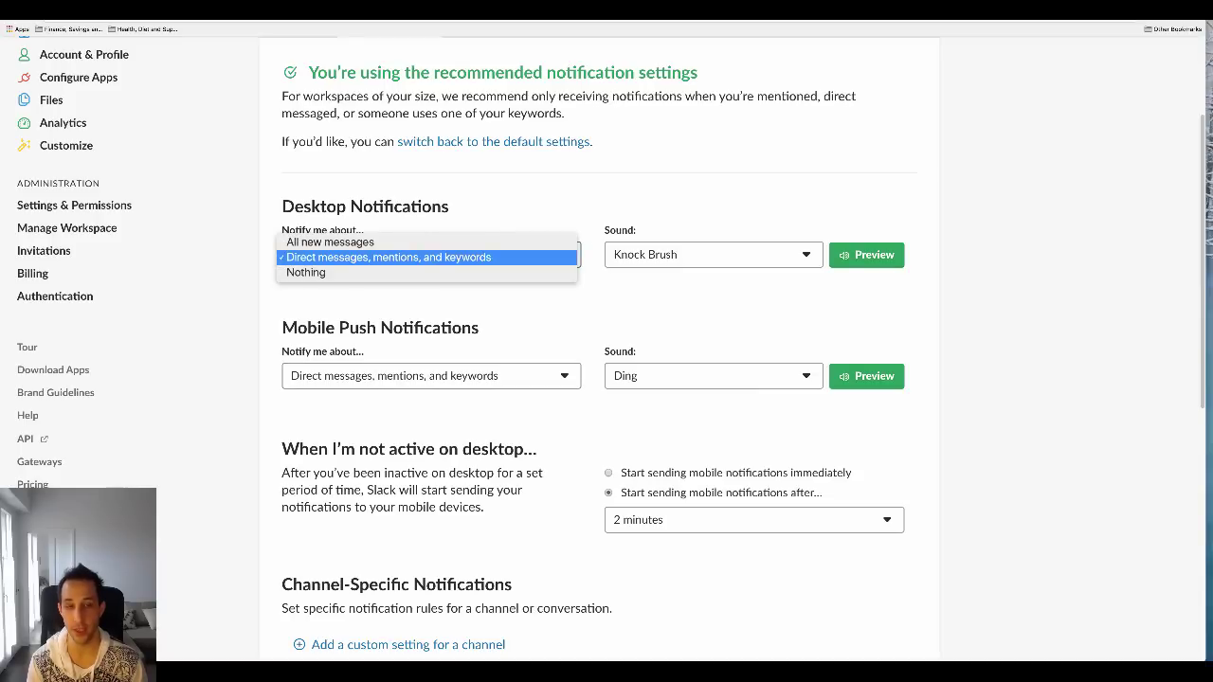
pyautogui.press('Escape')
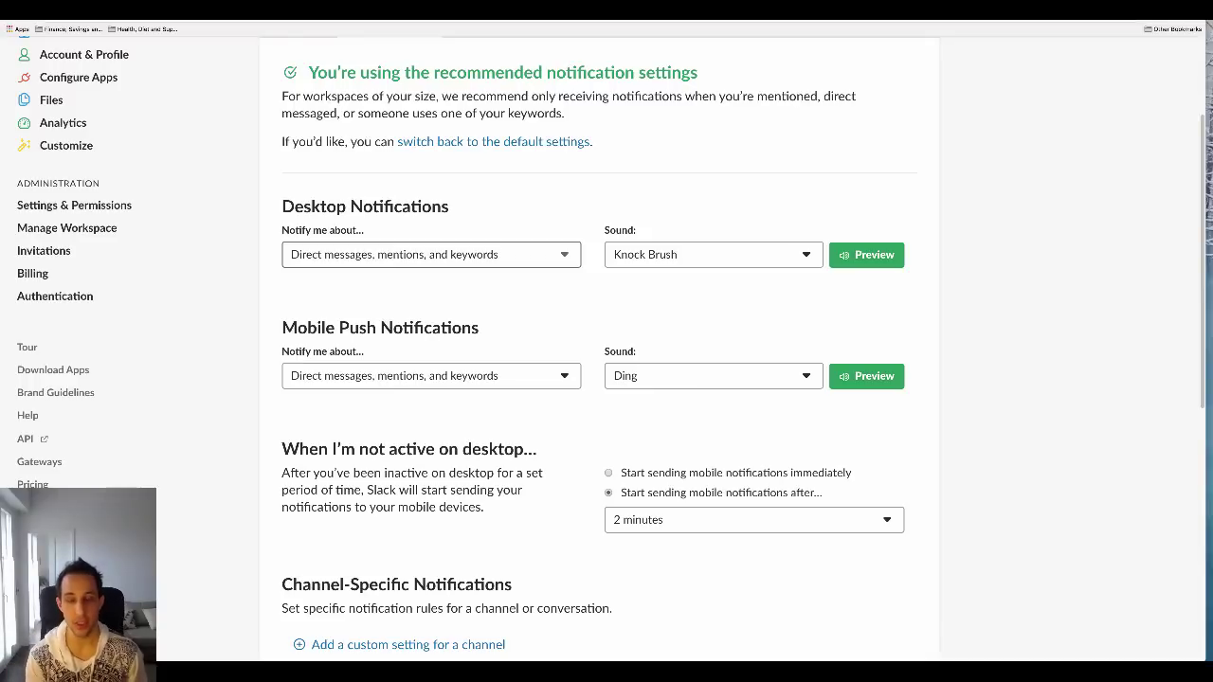
pyautogui.click(431, 254)
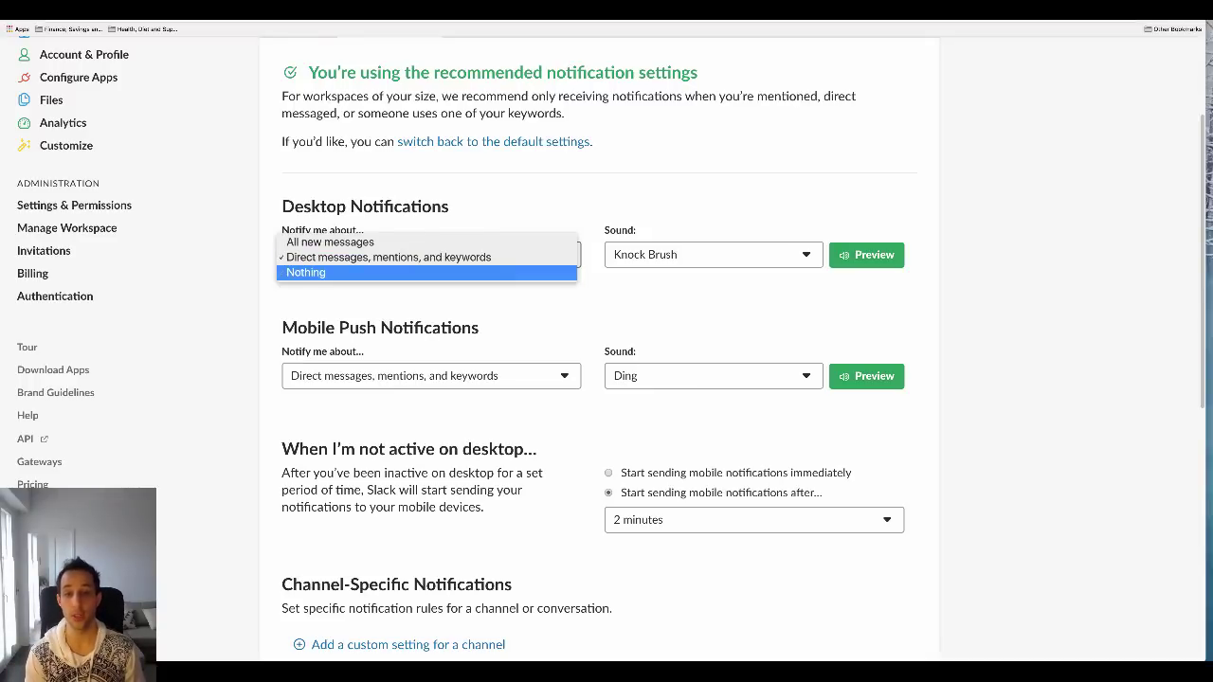
pyautogui.press('Return')
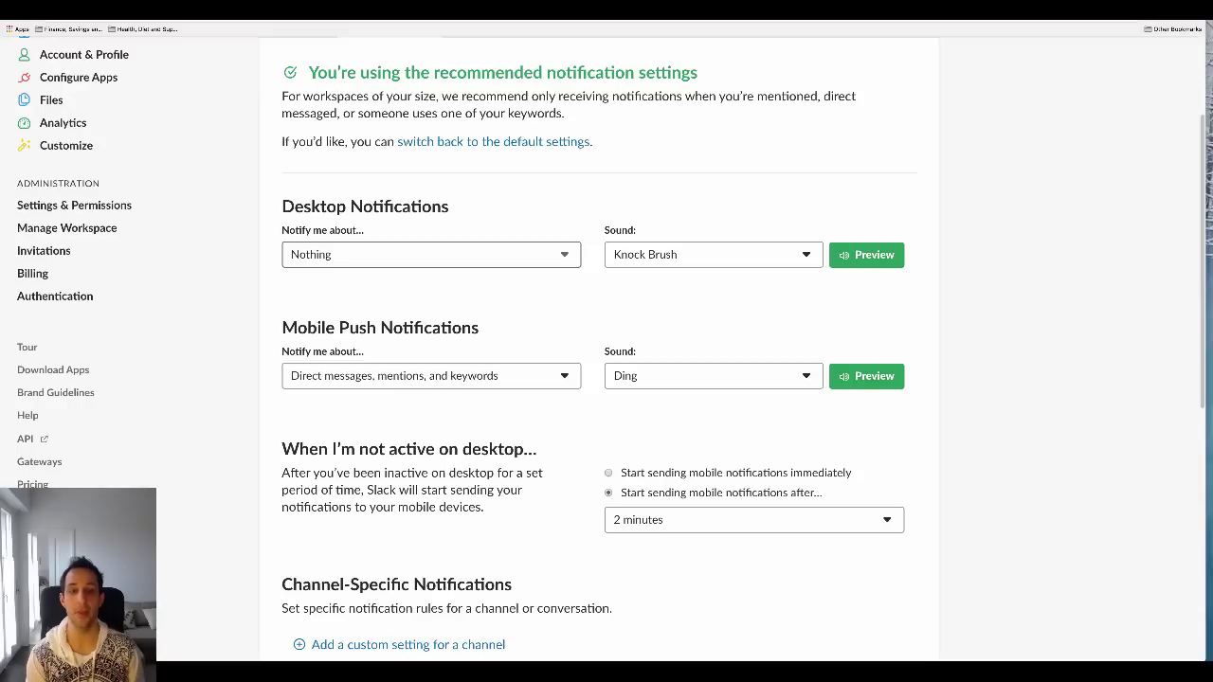
# Review the mobile notification sounds, keeping Ding selected
pyautogui.scroll(-5, 606, 341)
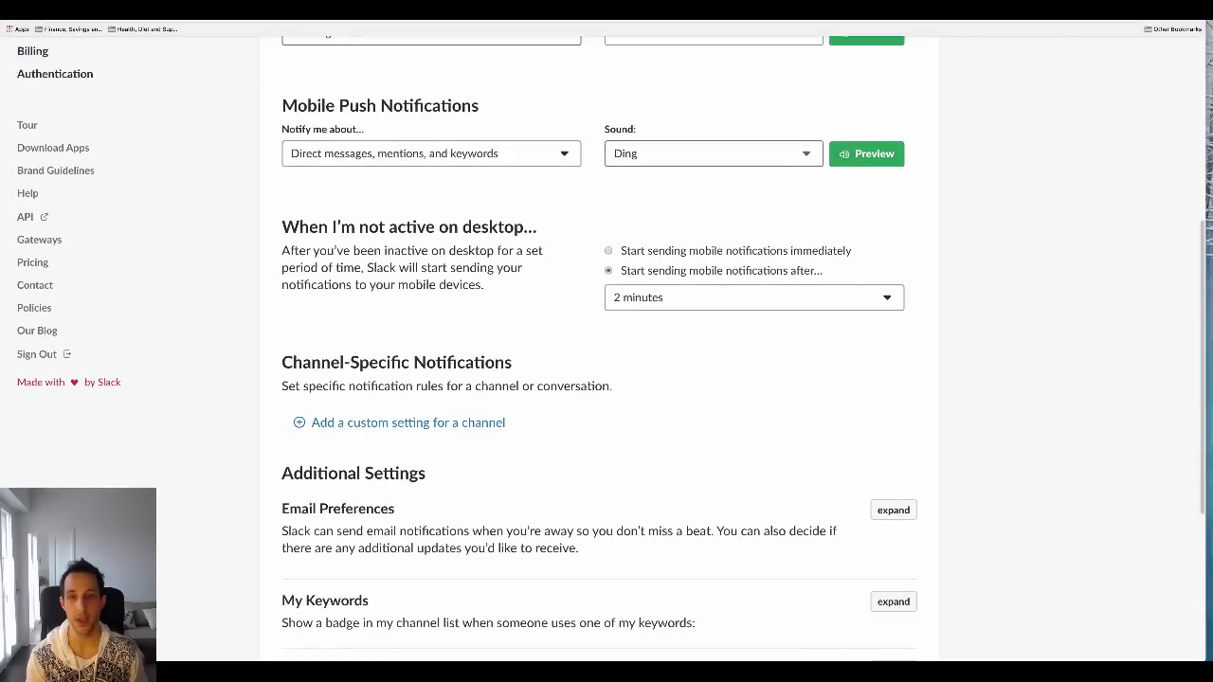
pyautogui.click(714, 154)
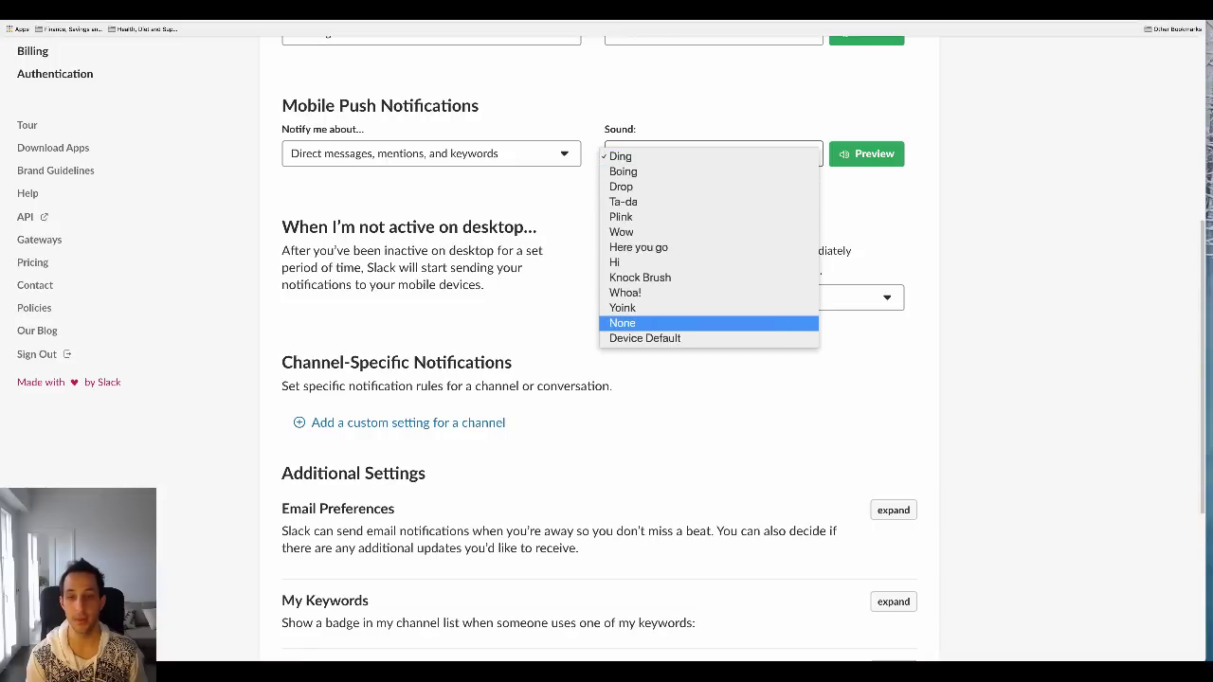
pyautogui.press('Escape')
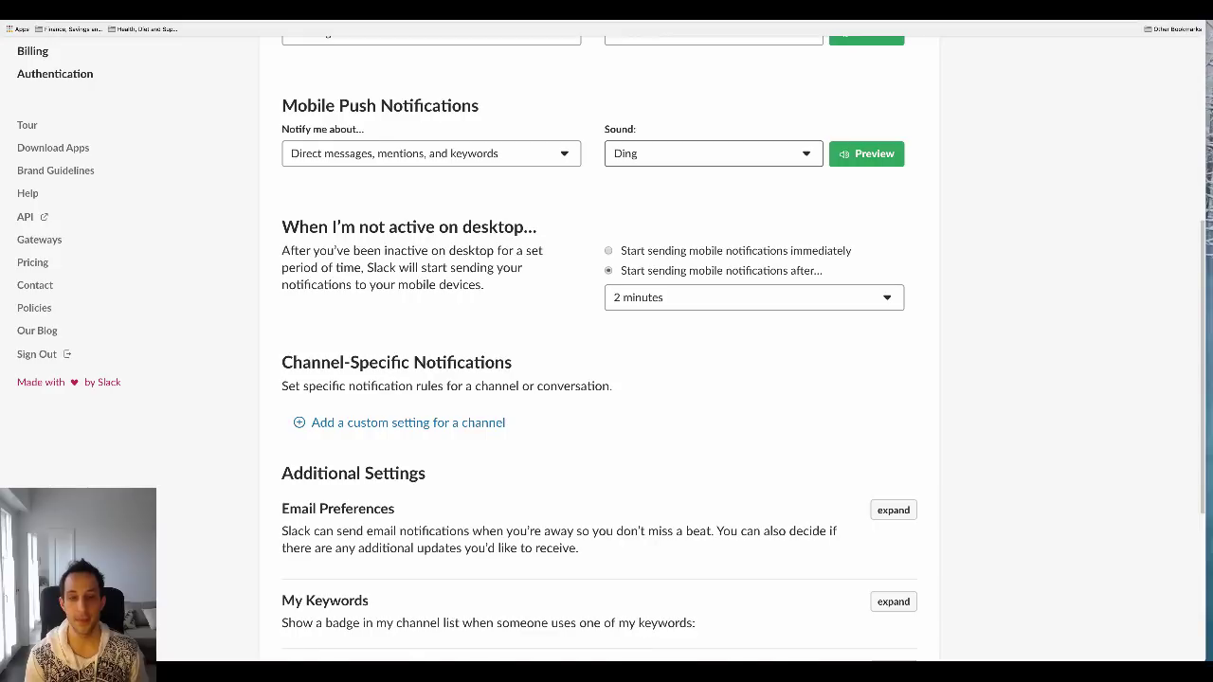
pyautogui.scroll(-3, 607, 351)
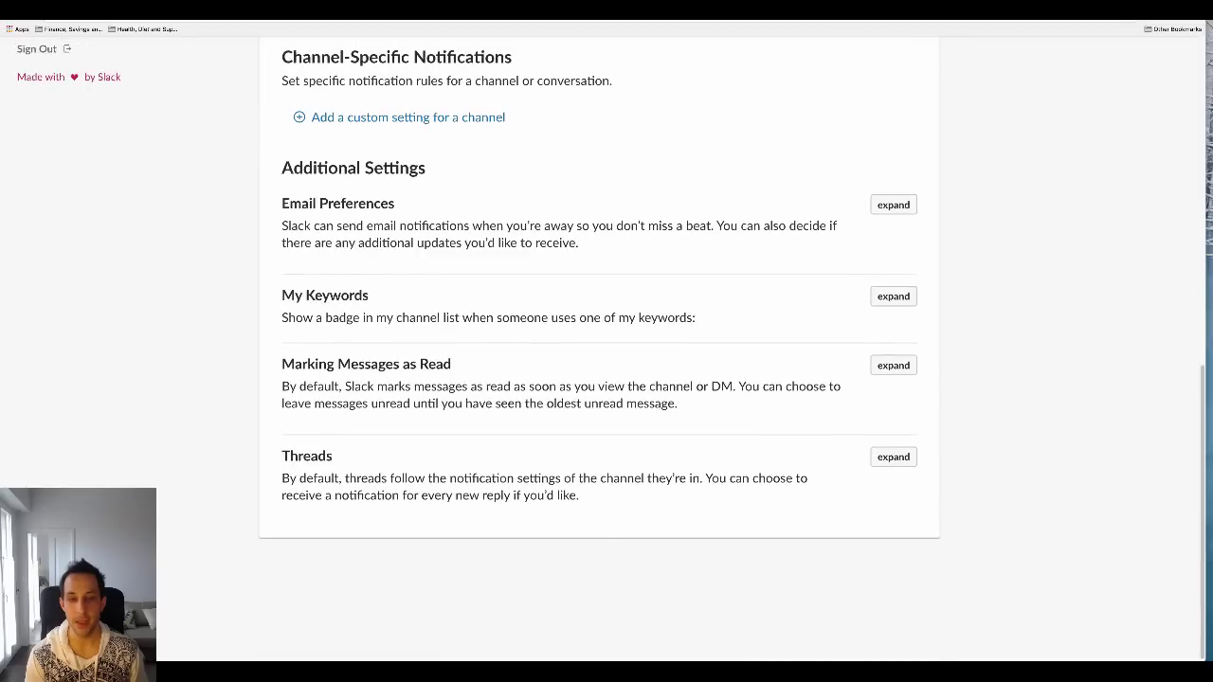
pyautogui.scroll(10, 606, 351)
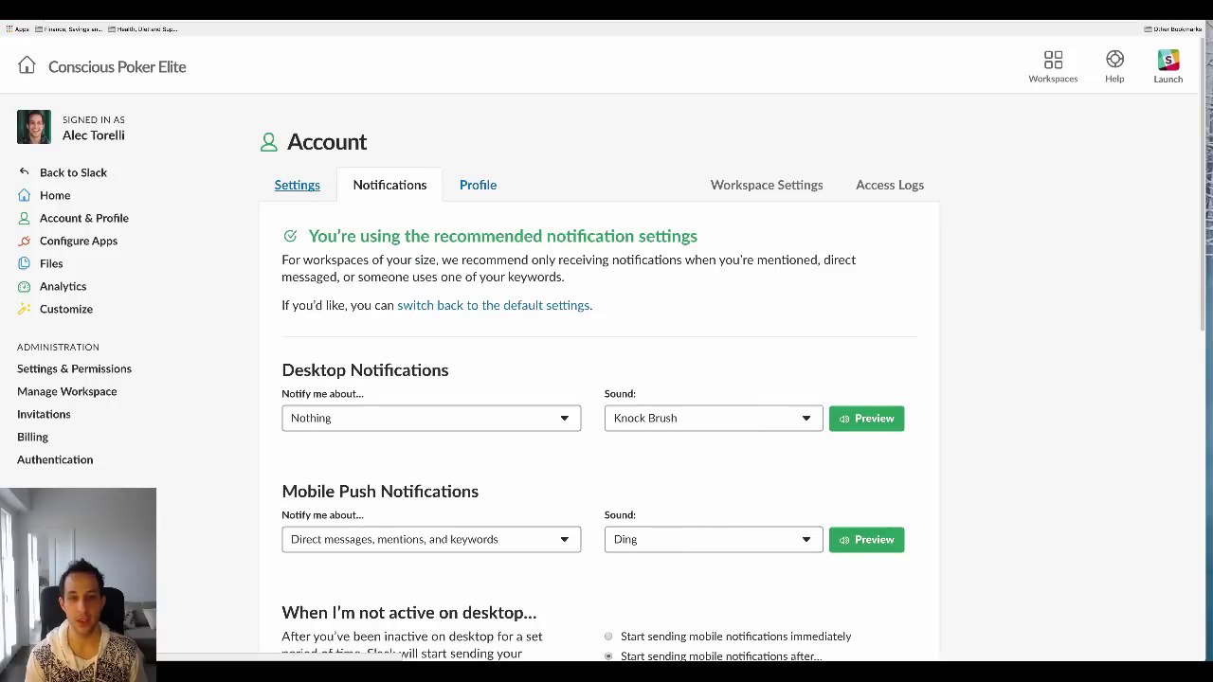
# Return to the general Settings page, then go back to the Slack workspace
pyautogui.click(297, 185)
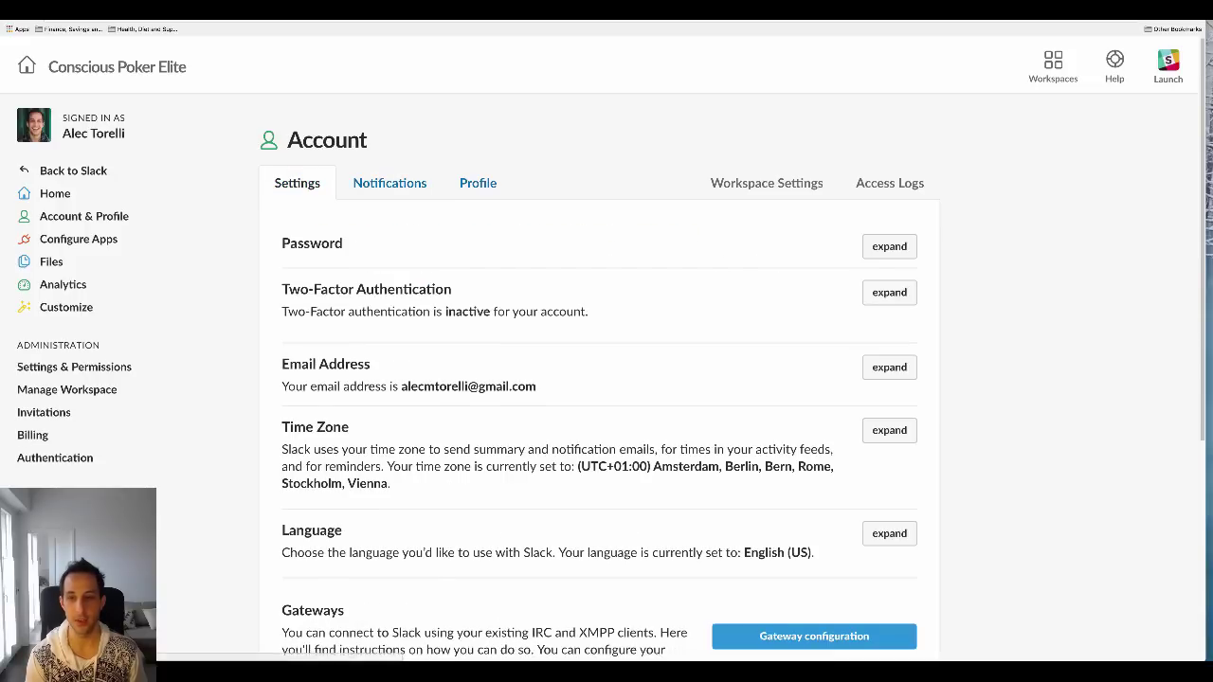
pyautogui.scroll(-4, 606, 379)
pyautogui.scroll(4, 607, 379)
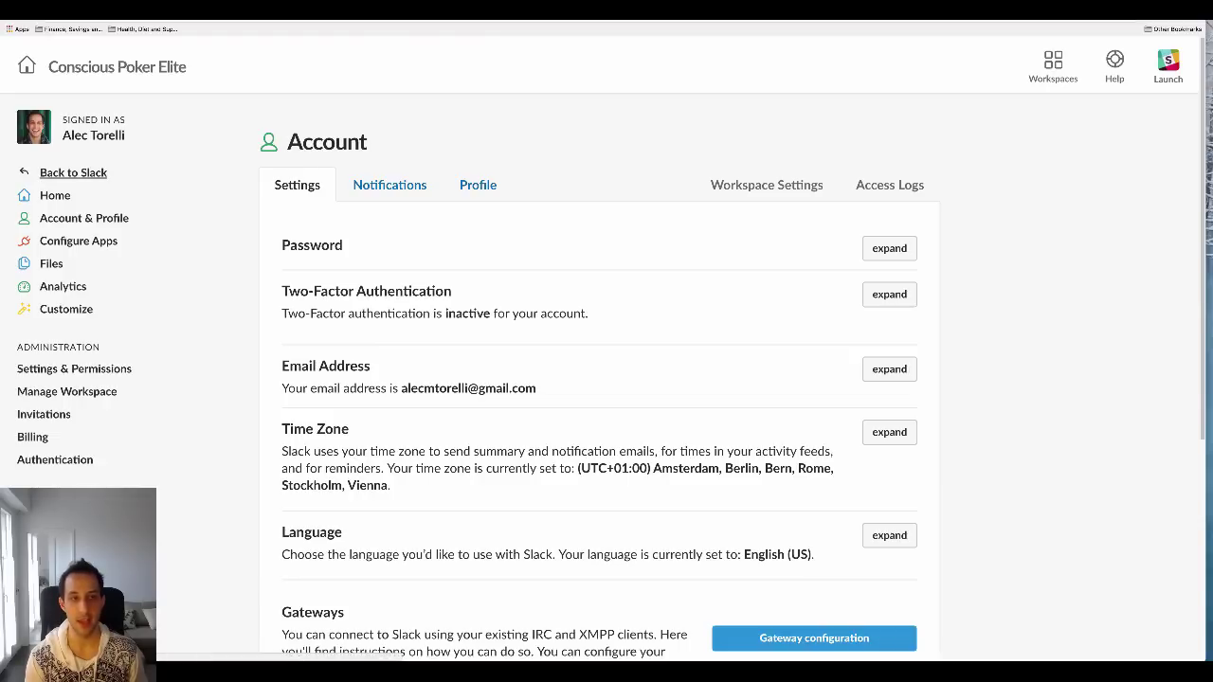
pyautogui.click(73, 173)
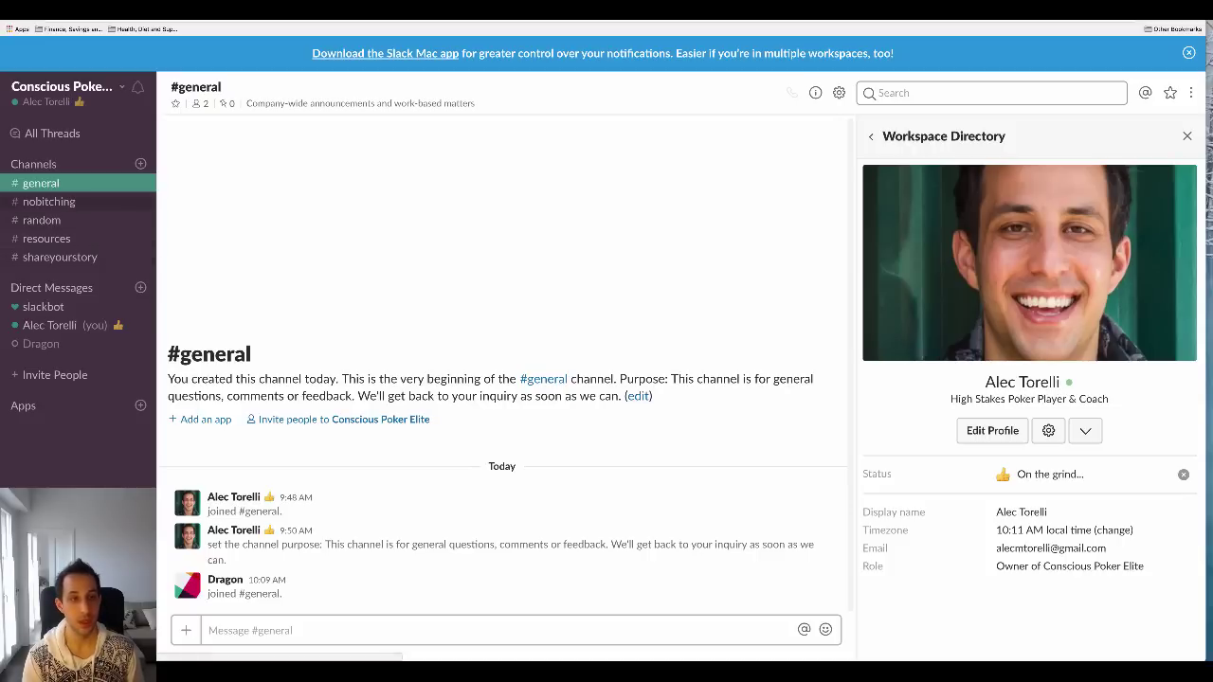
# Browse #resources, then switch to the #shareyourstory channel
pyautogui.click(46, 239)
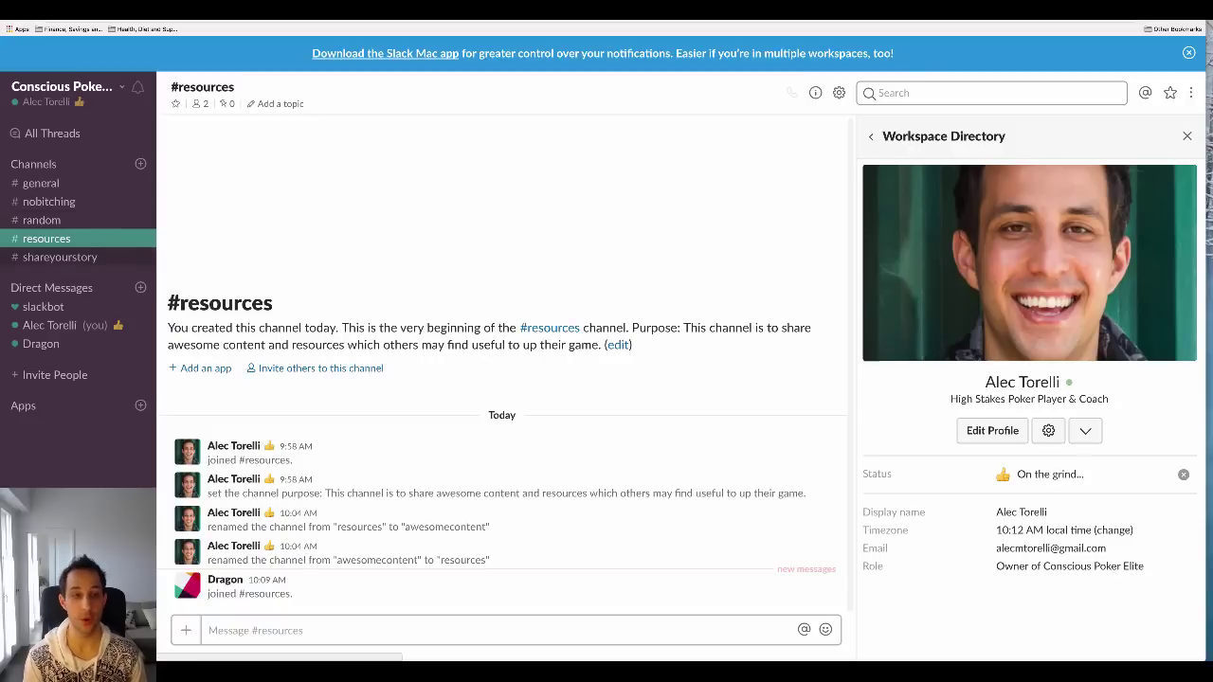
pyautogui.click(60, 257)
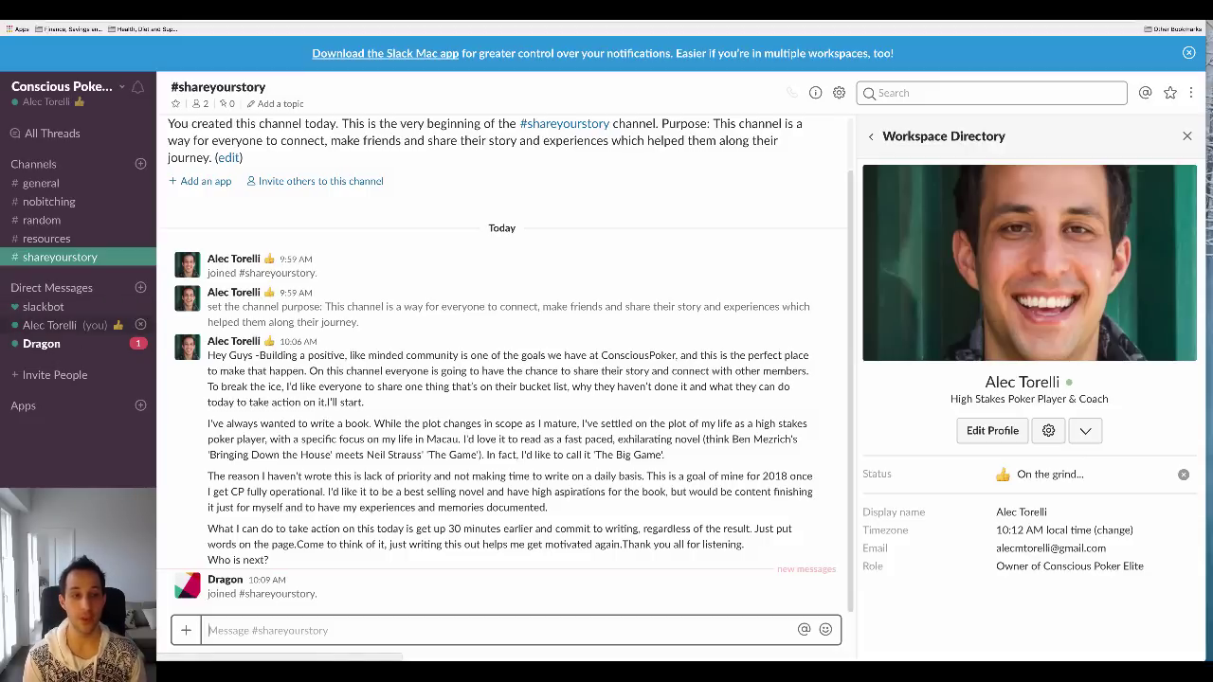
# In the unread DM, welcome the new member to ConsciousPoker Elite and mention the Slack how-to video
pyautogui.click(40, 343)
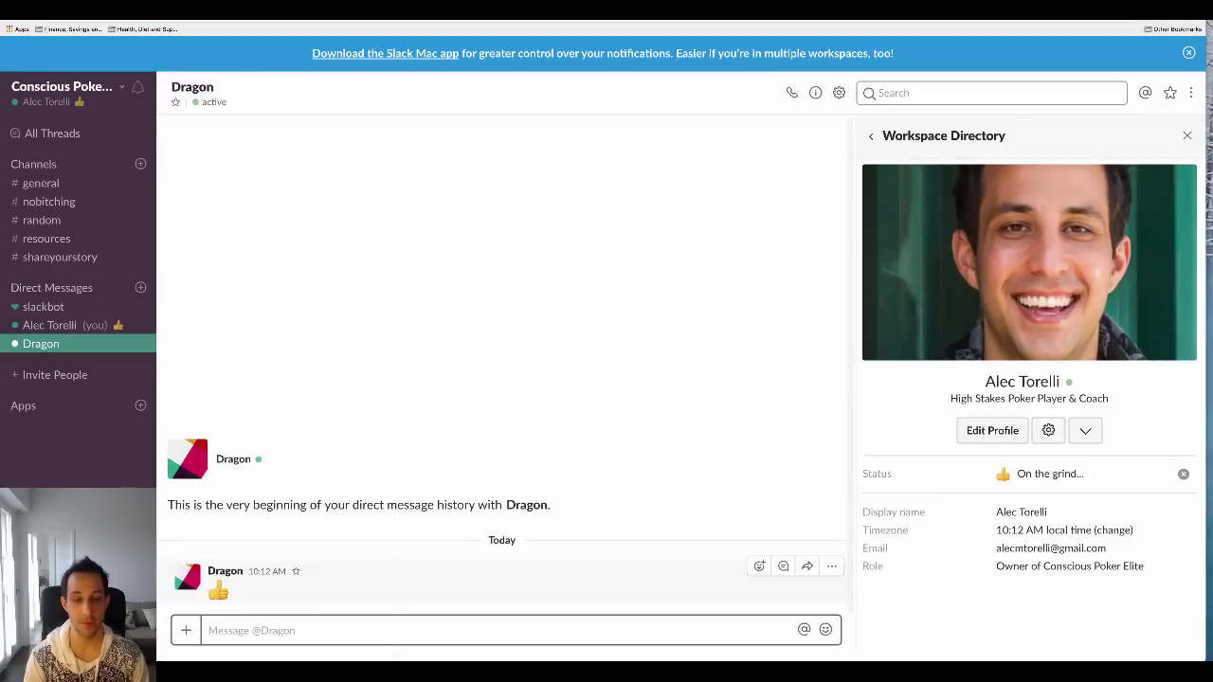
pyautogui.write('Hey Draa')
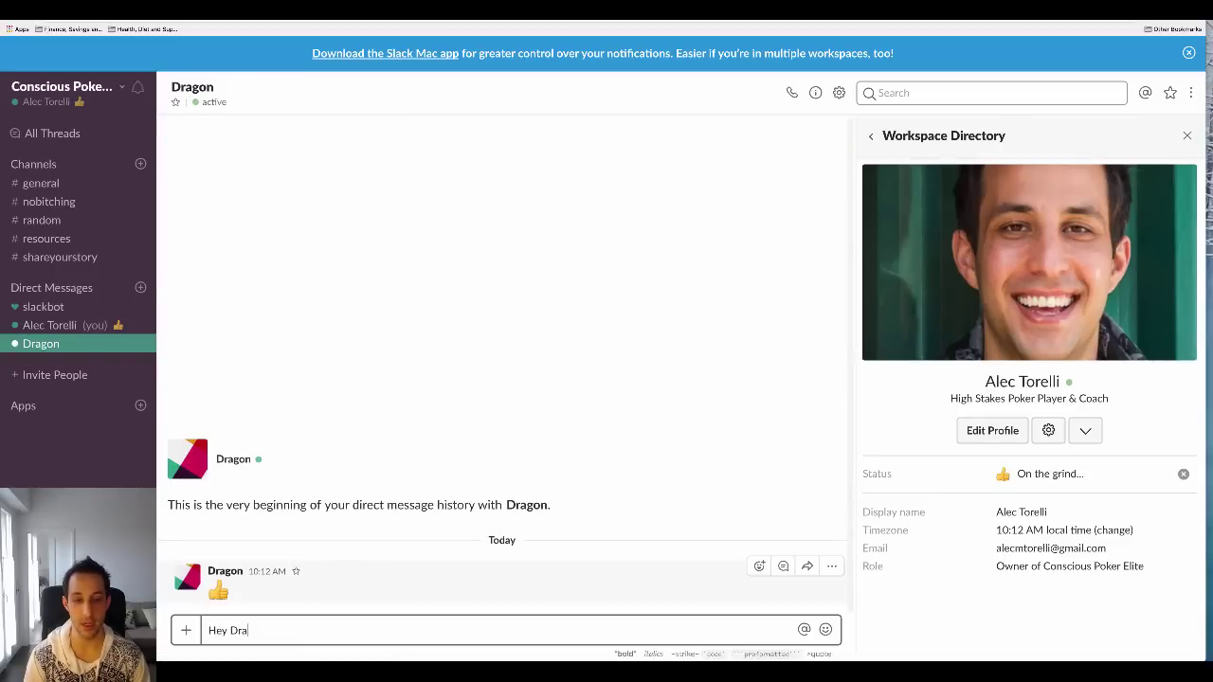
pyautogui.press('BackSpace')
pyautogui.press('BackSpace')
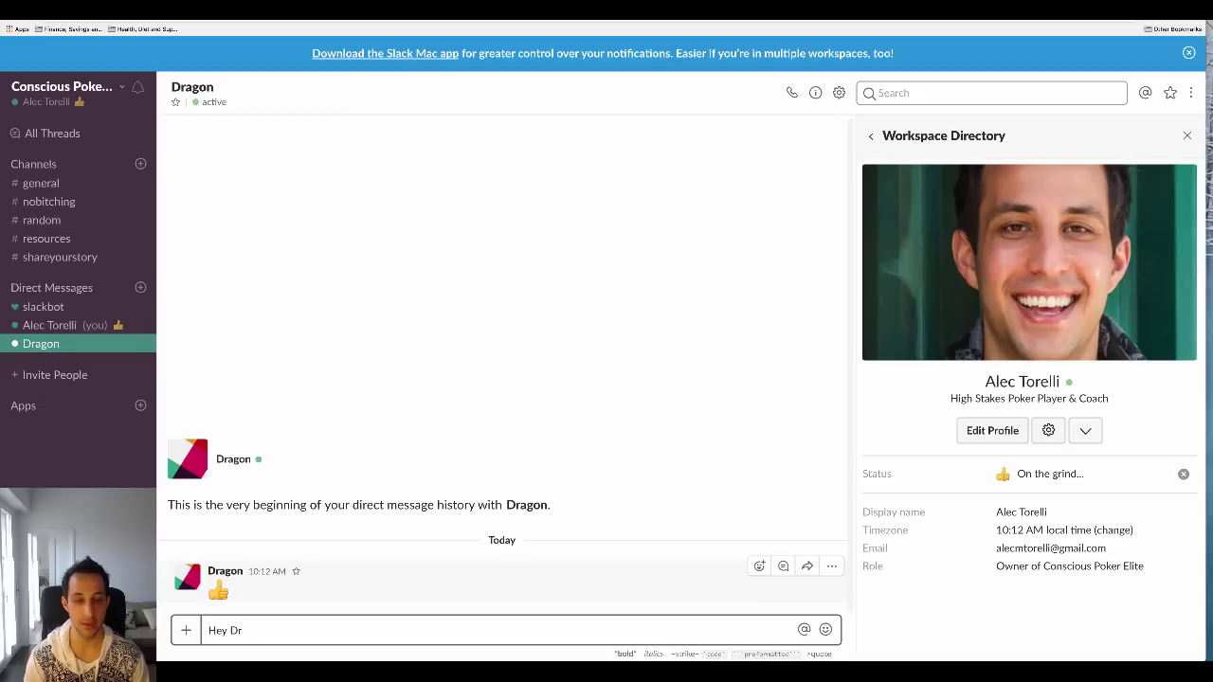
pyautogui.write('agon, welcome t')
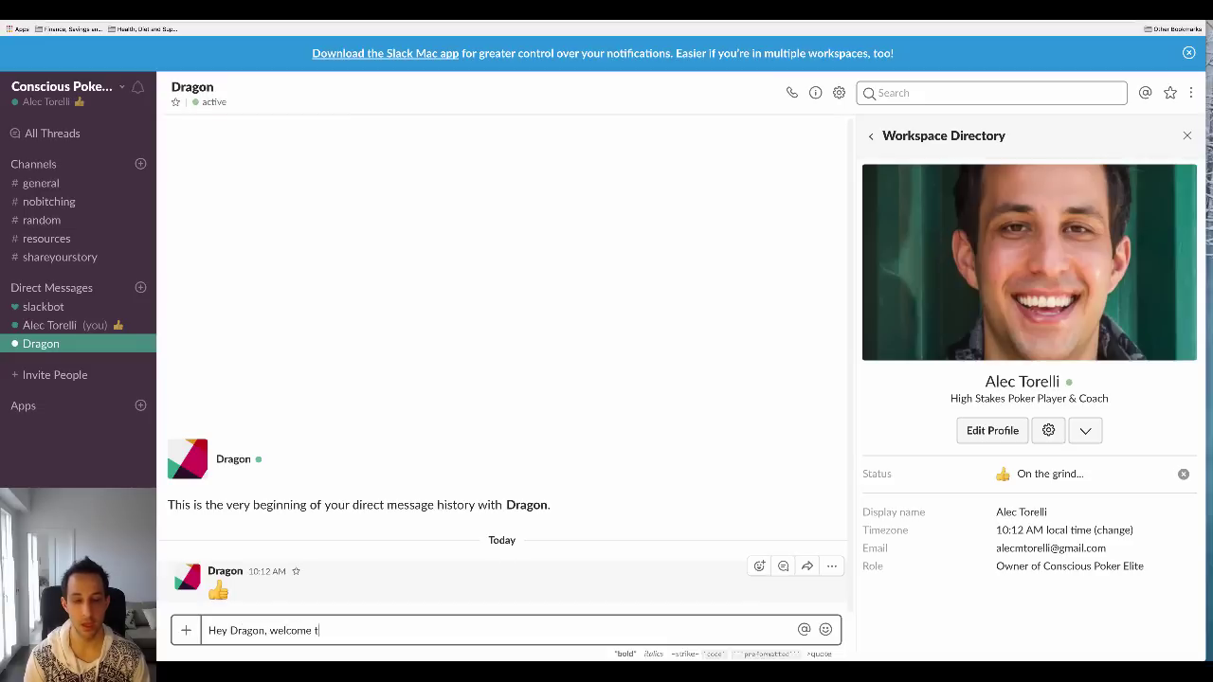
pyautogui.write('o ConsciousPoker Elite')
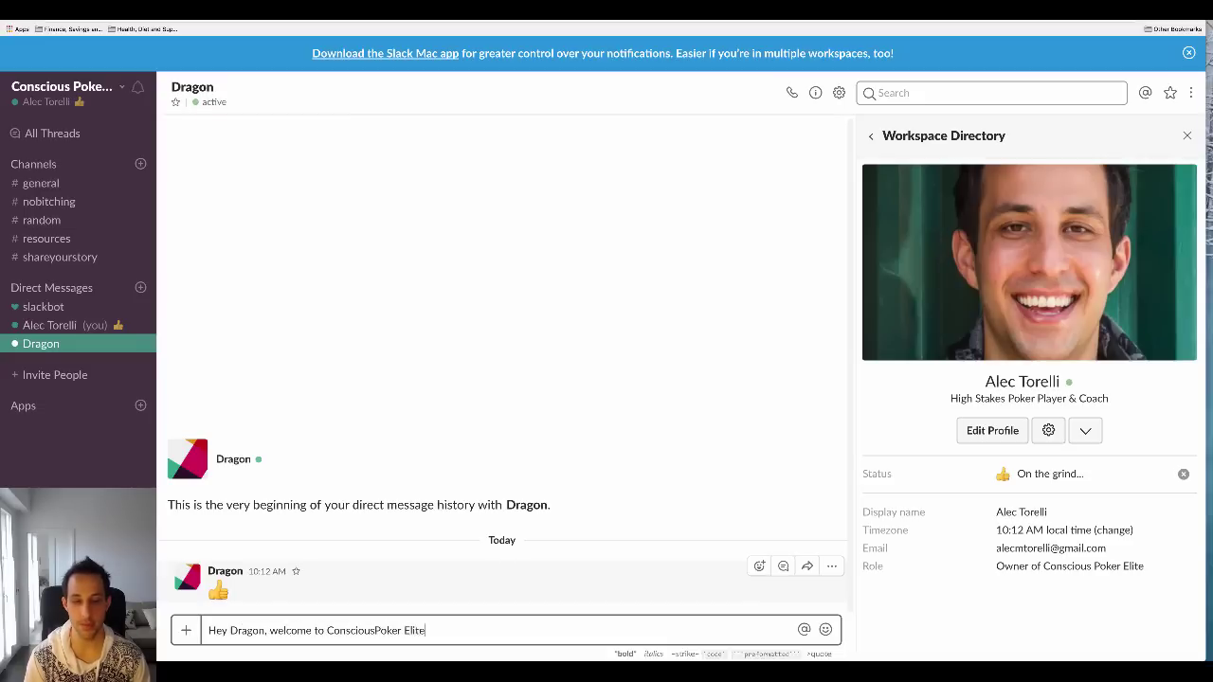
pyautogui.write('!')
pyautogui.press('Return')
pyautogui.write("I'm mak")
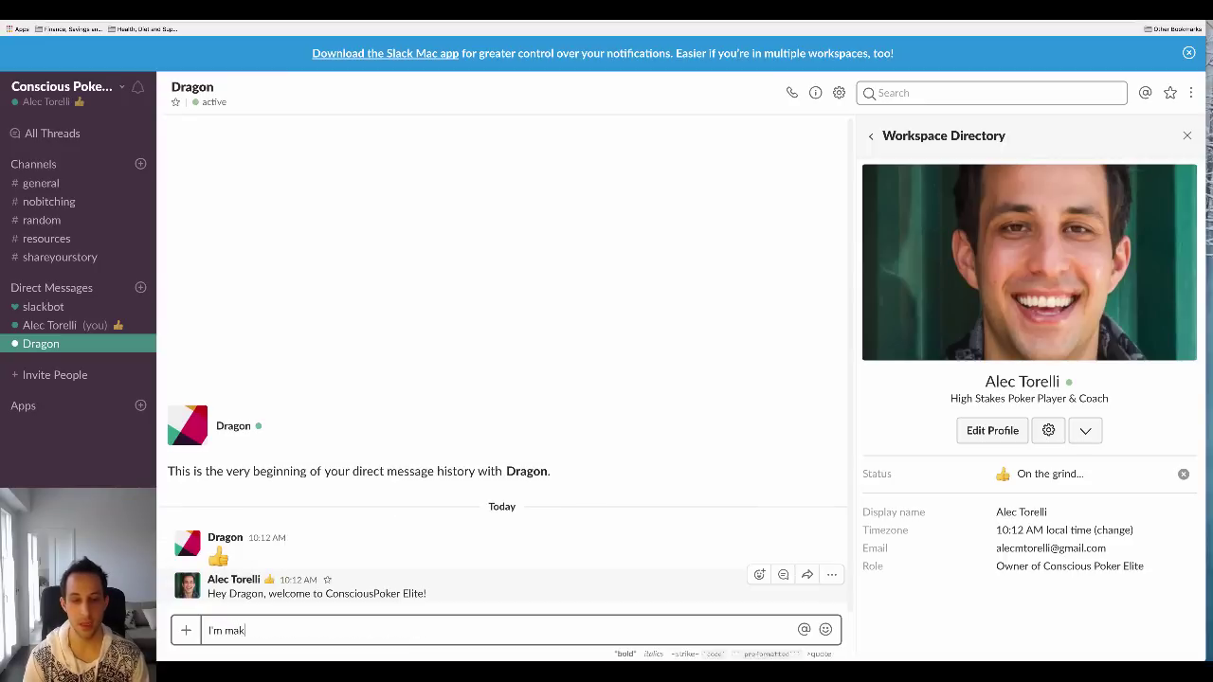
pyautogui.write('ing a video on how to use ')
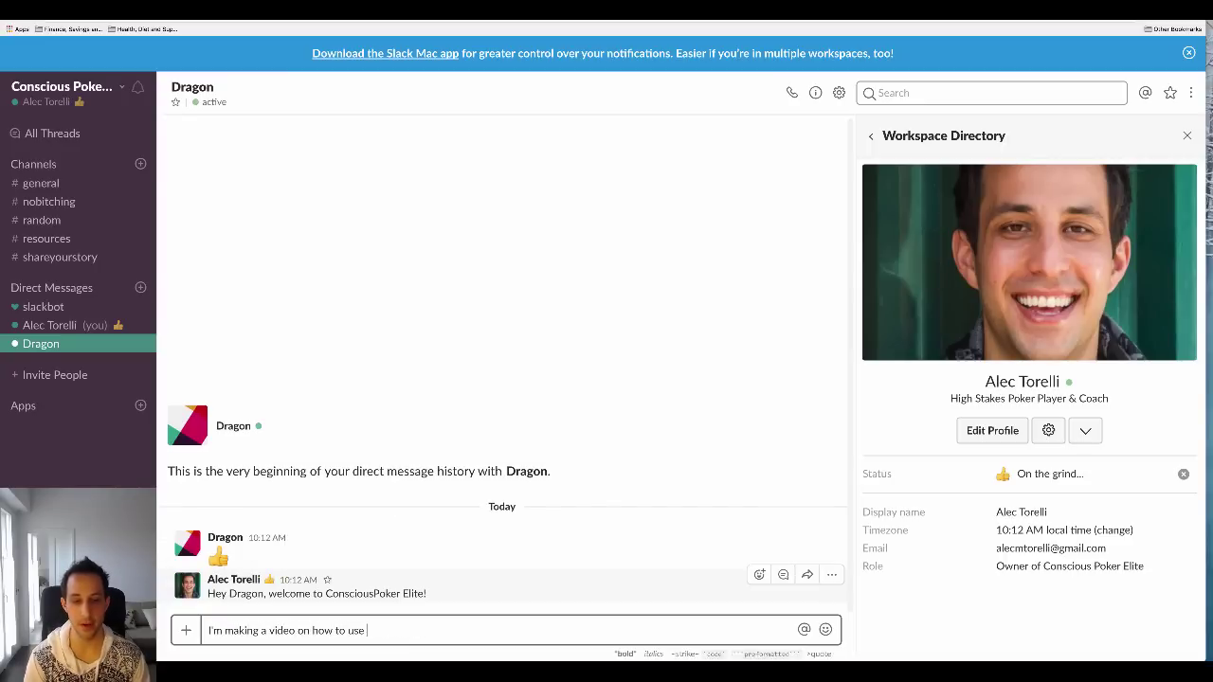
pyautogui.write('Slack.')
pyautogui.press('Return')
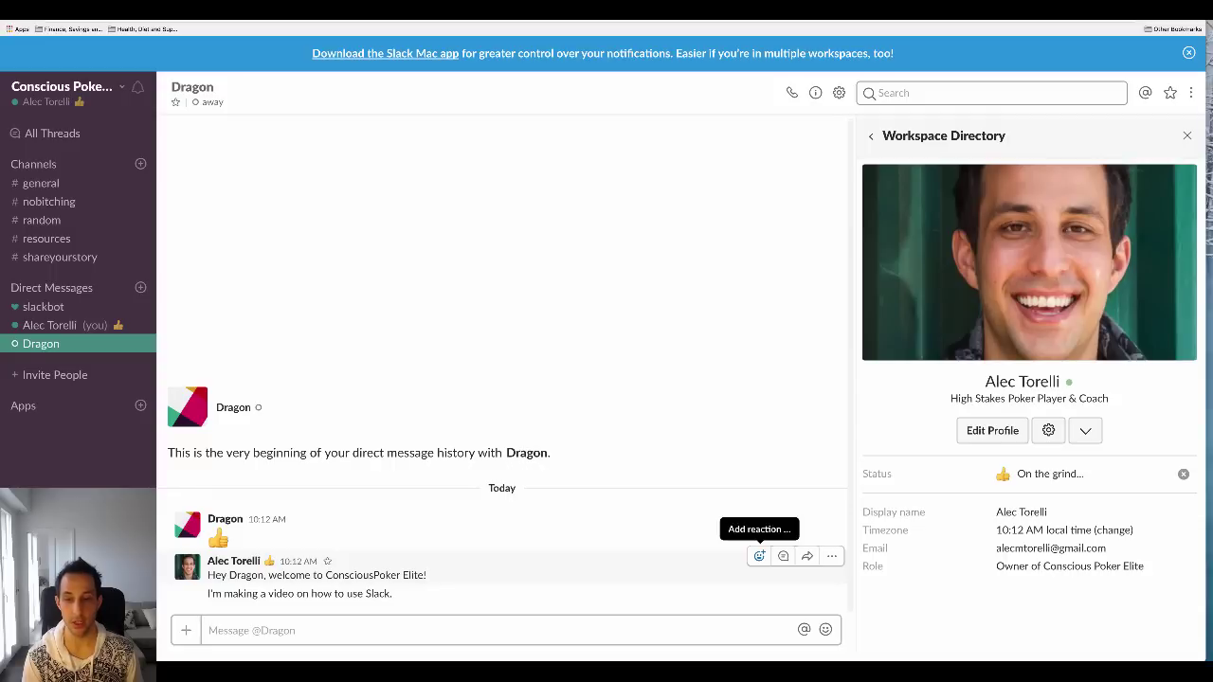
pyautogui.click(759, 556)
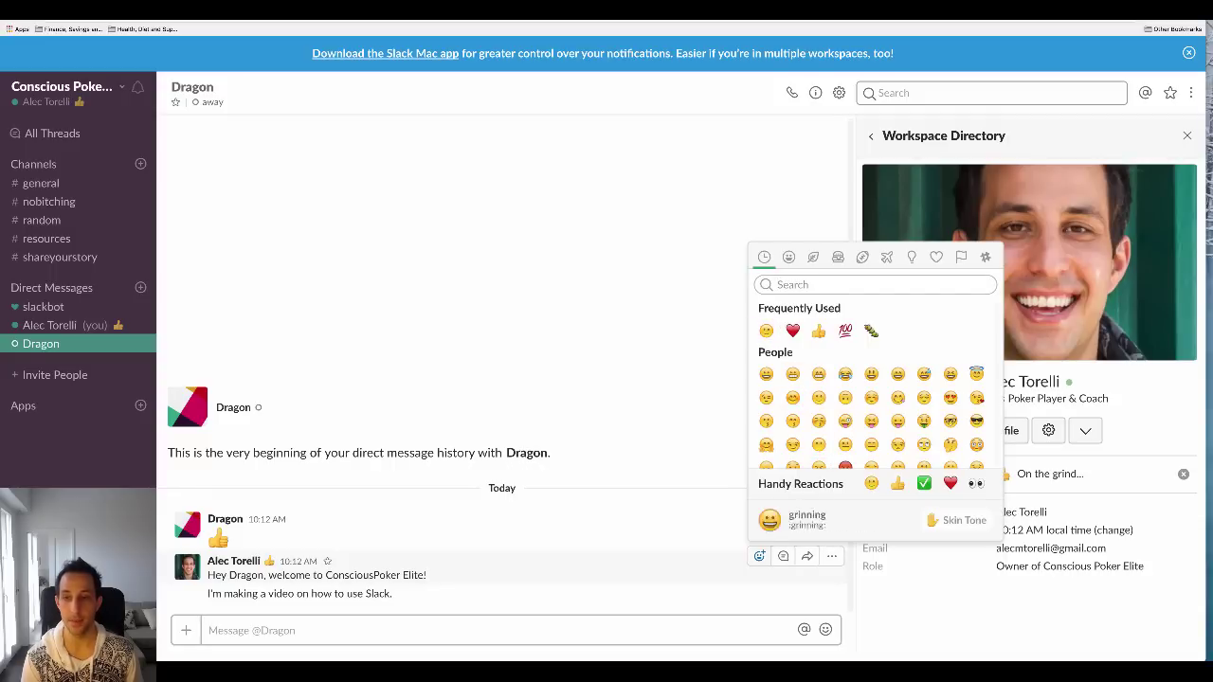
pyautogui.click(813, 257)
pyautogui.press('Escape')
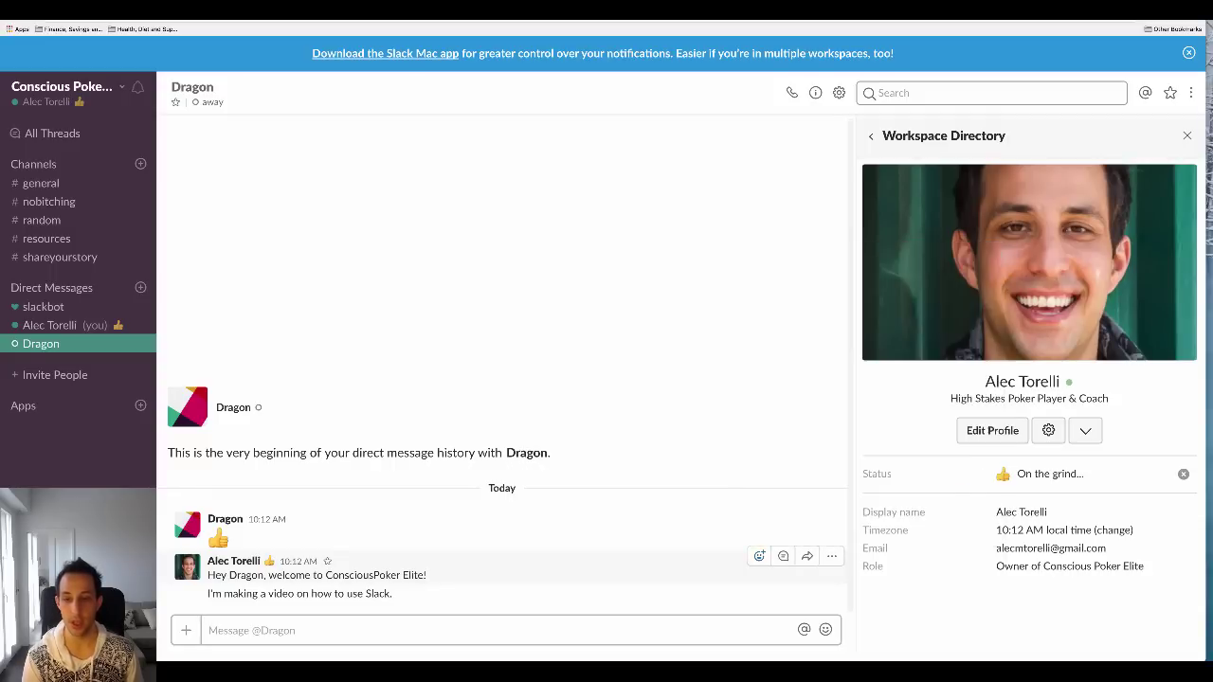
pyautogui.click(831, 556)
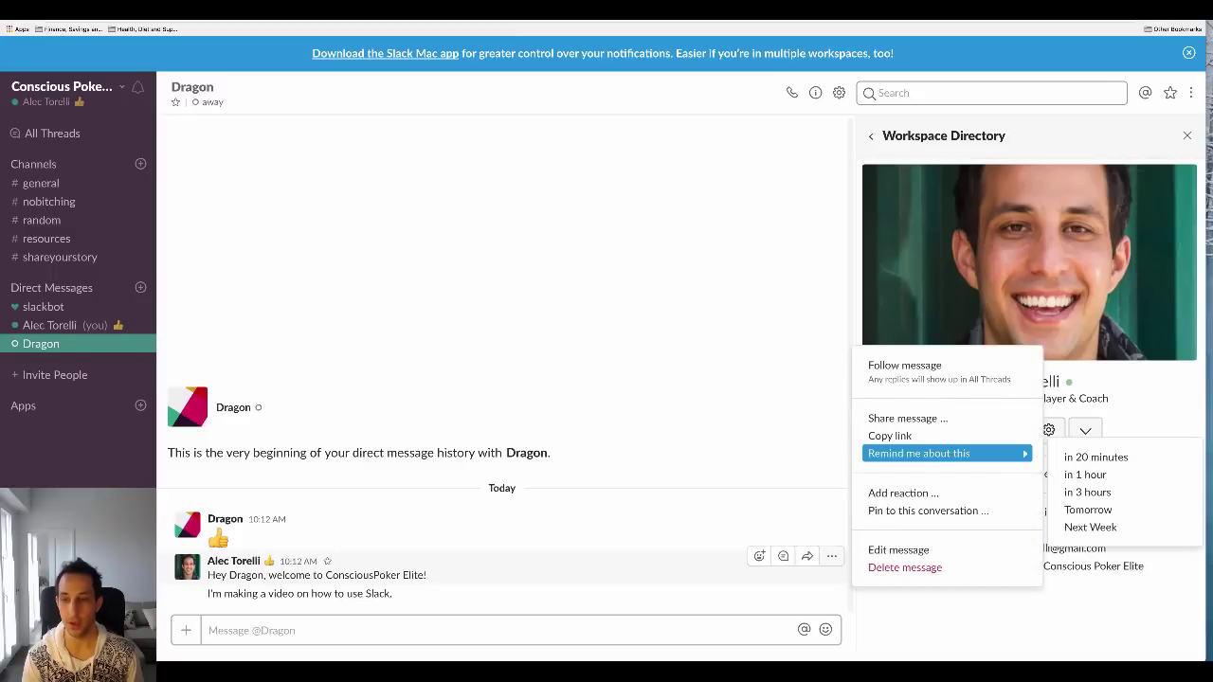
pyautogui.moveTo(929, 453)
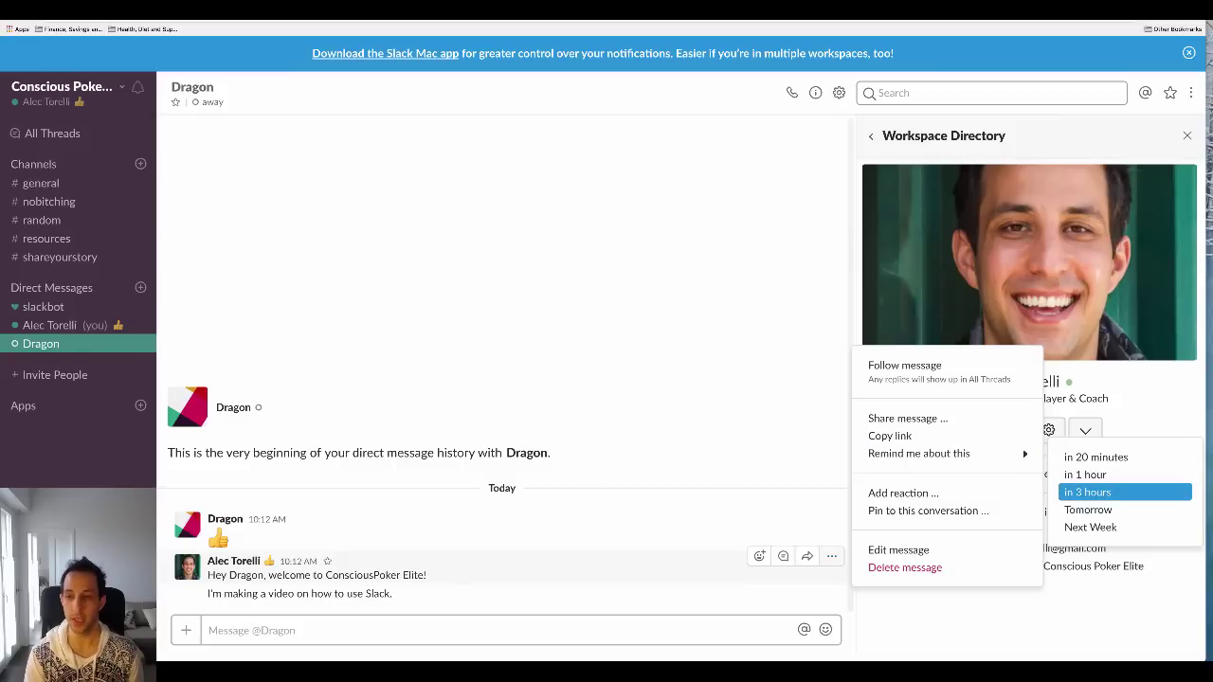
pyautogui.press('Escape')
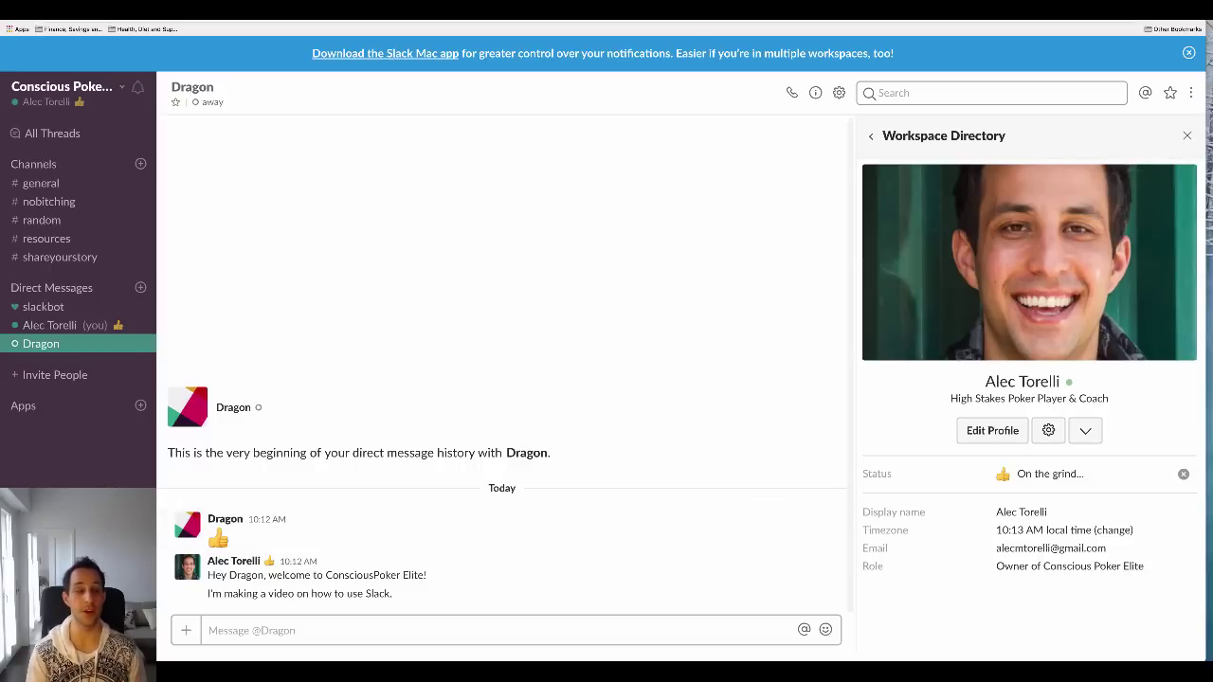
# Go from #random back to #shareyourstory and open actions for the member's join notice
pyautogui.click(42, 220)
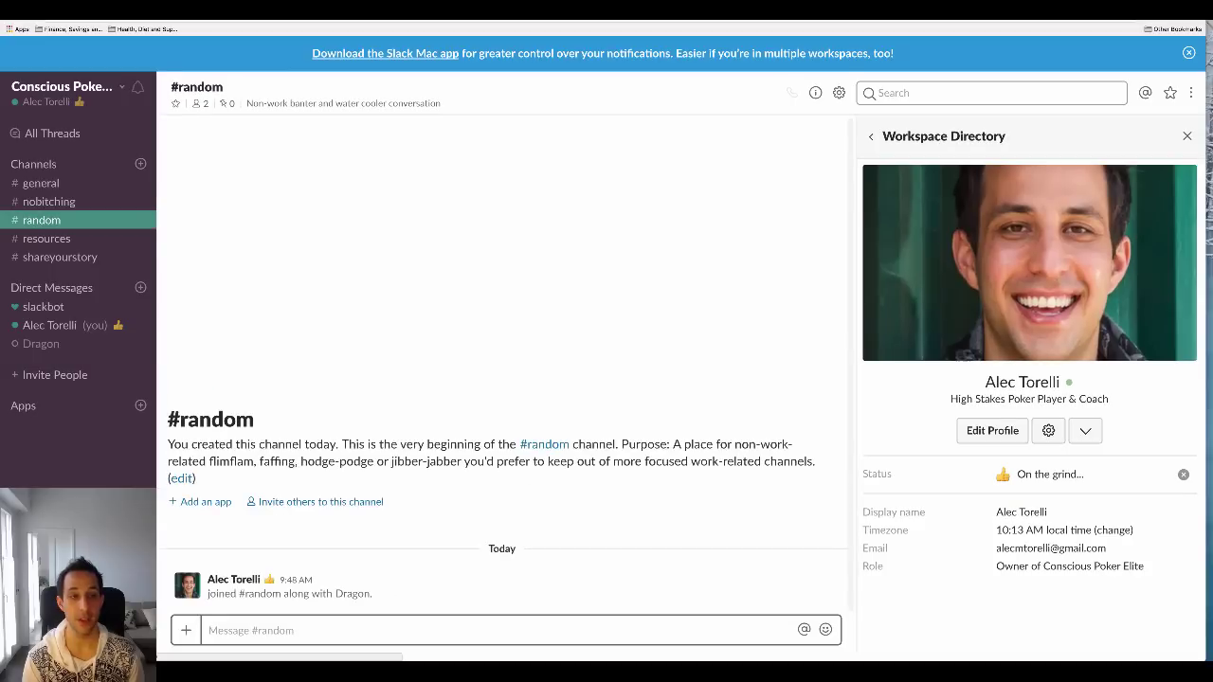
pyautogui.click(60, 257)
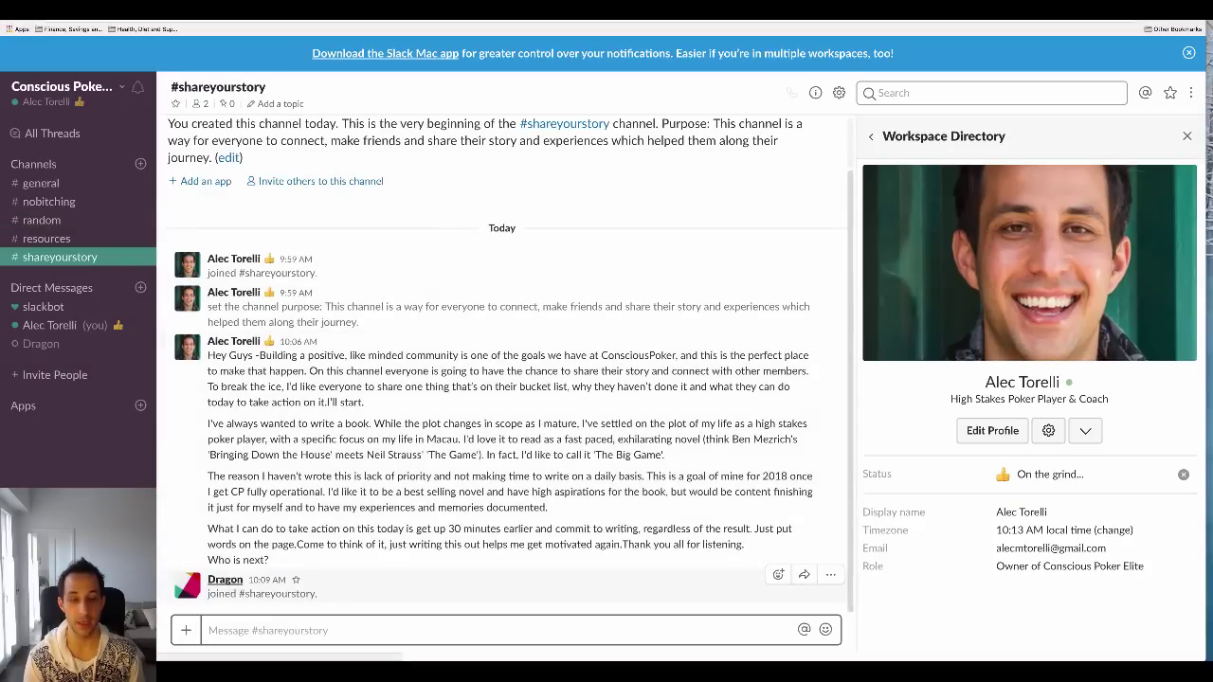
pyautogui.click(830, 574)
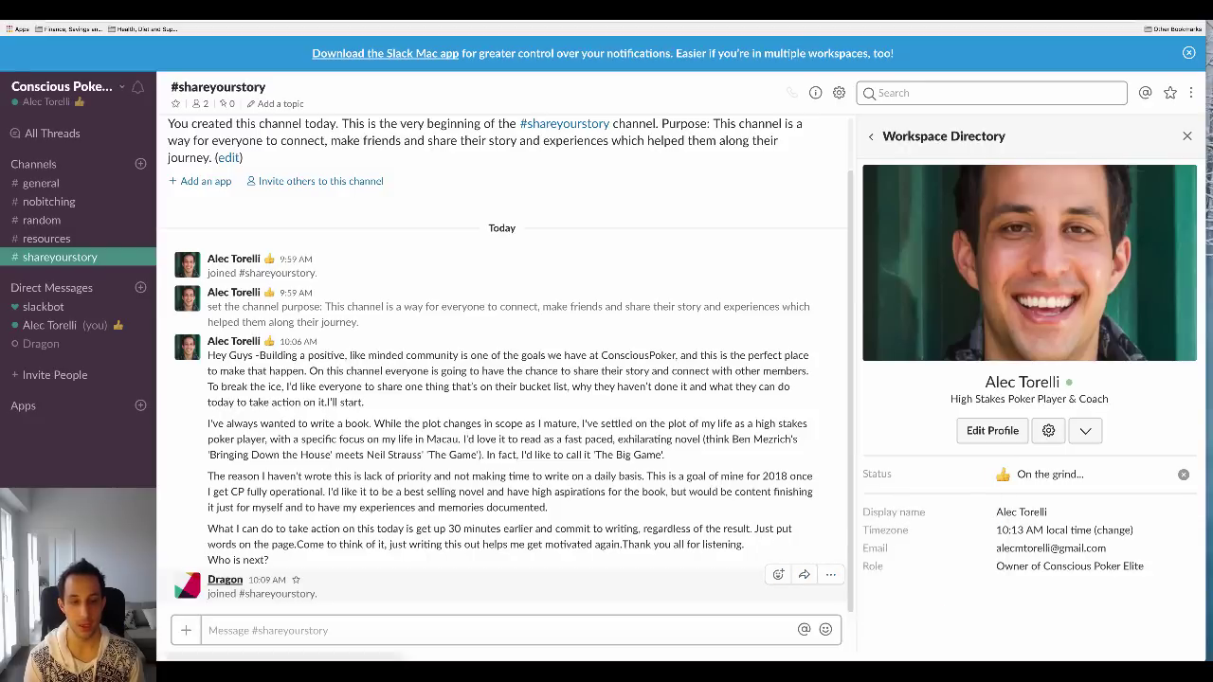
pyautogui.click(224, 579)
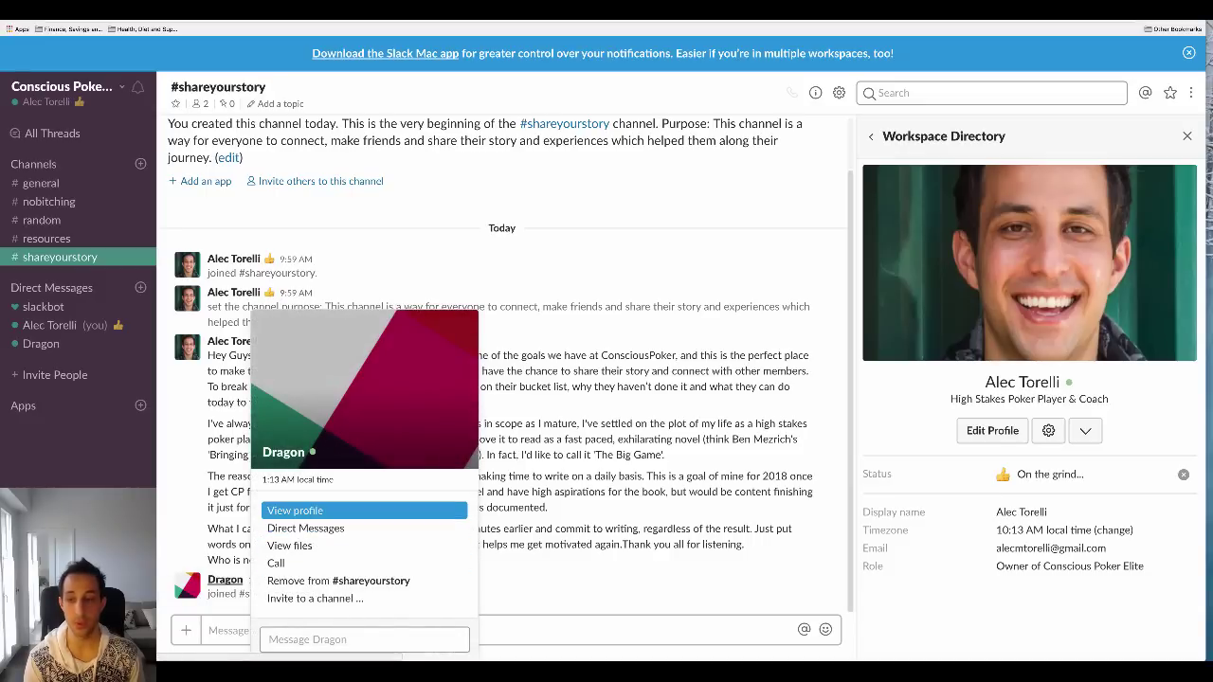
pyautogui.press('Escape')
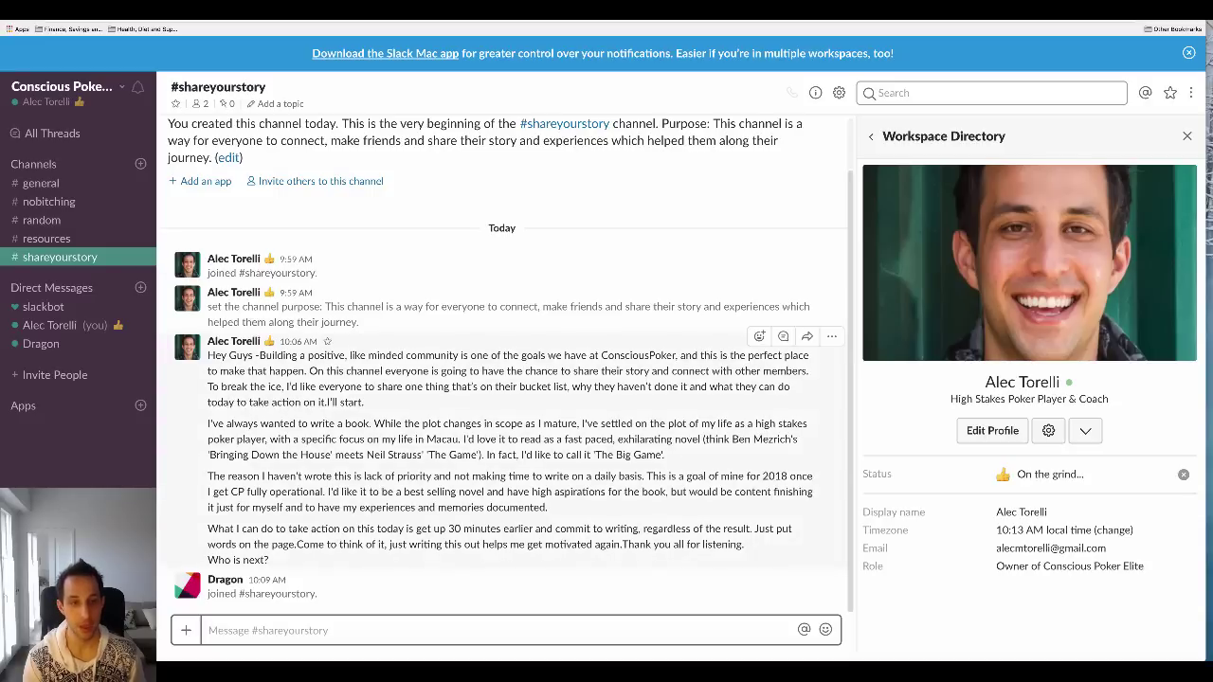
# Send 'Hey Guys I'm sharing my story.....' to #shareyourstory after briefly highlighting the 10:06 post
pyautogui.moveTo(207, 356); pyautogui.dragTo(271, 561)
pyautogui.click(270, 561)
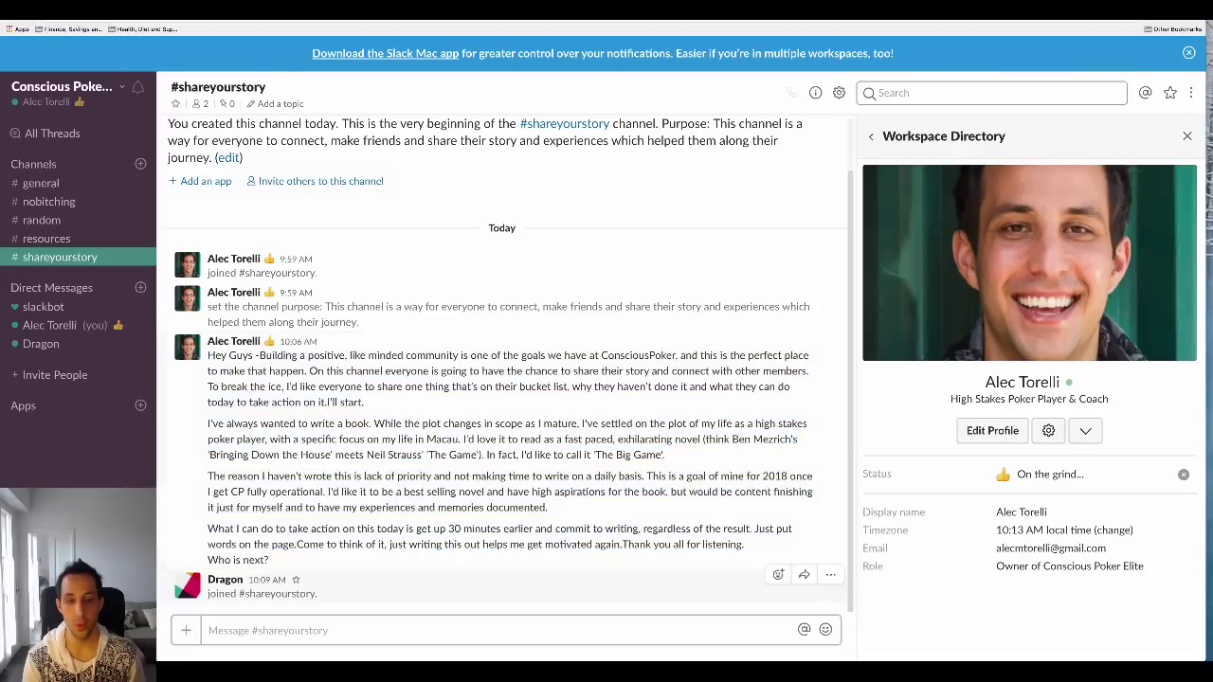
pyautogui.click(474, 631)
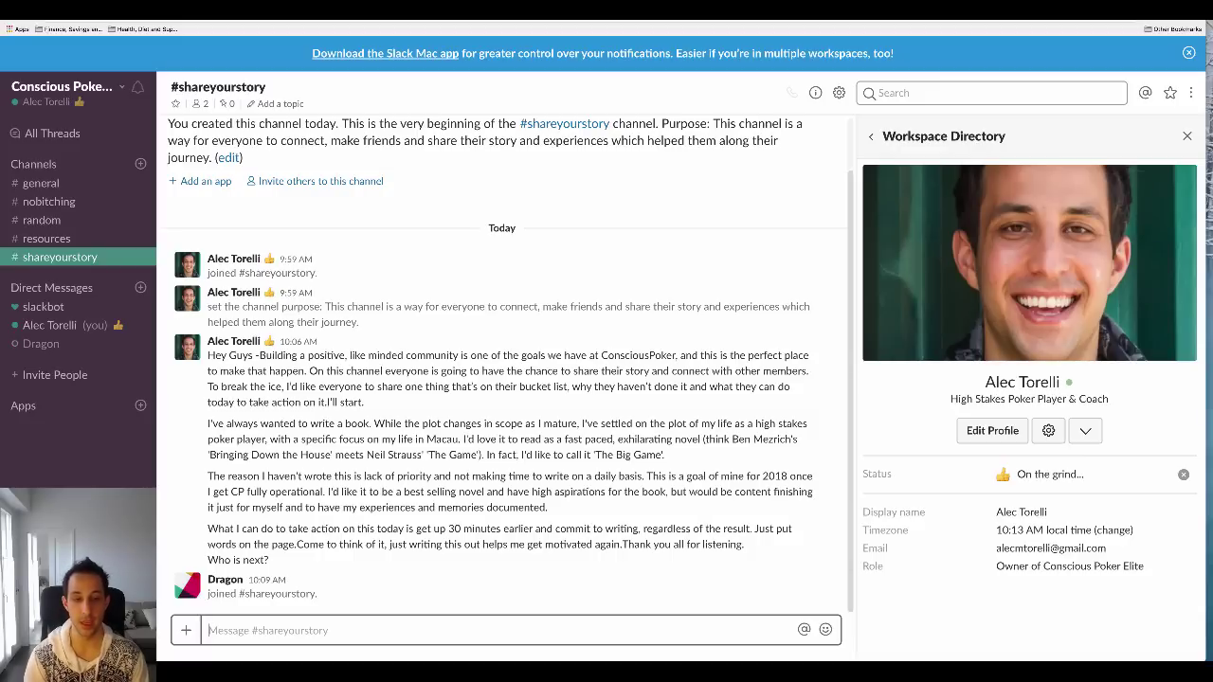
pyautogui.write("Hey Guys I'm sha")
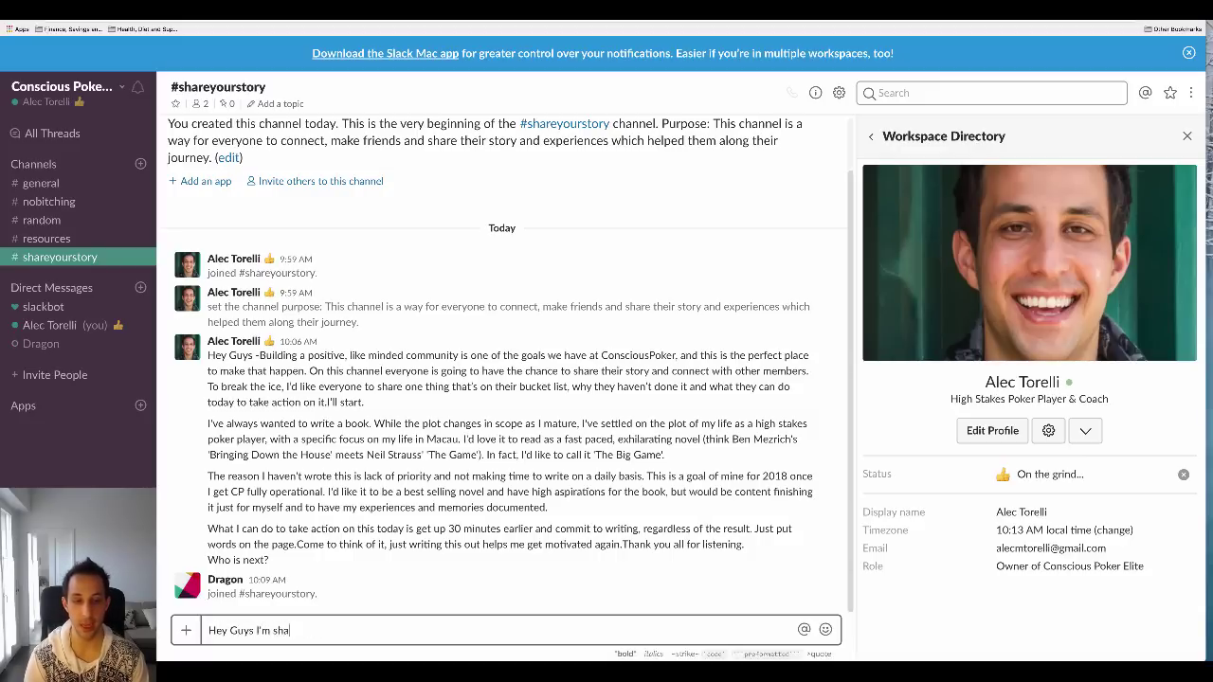
pyautogui.write('ring my stoyr')
pyautogui.press('BackSpace')
pyautogui.write('ry.....')
pyautogui.press('Return')
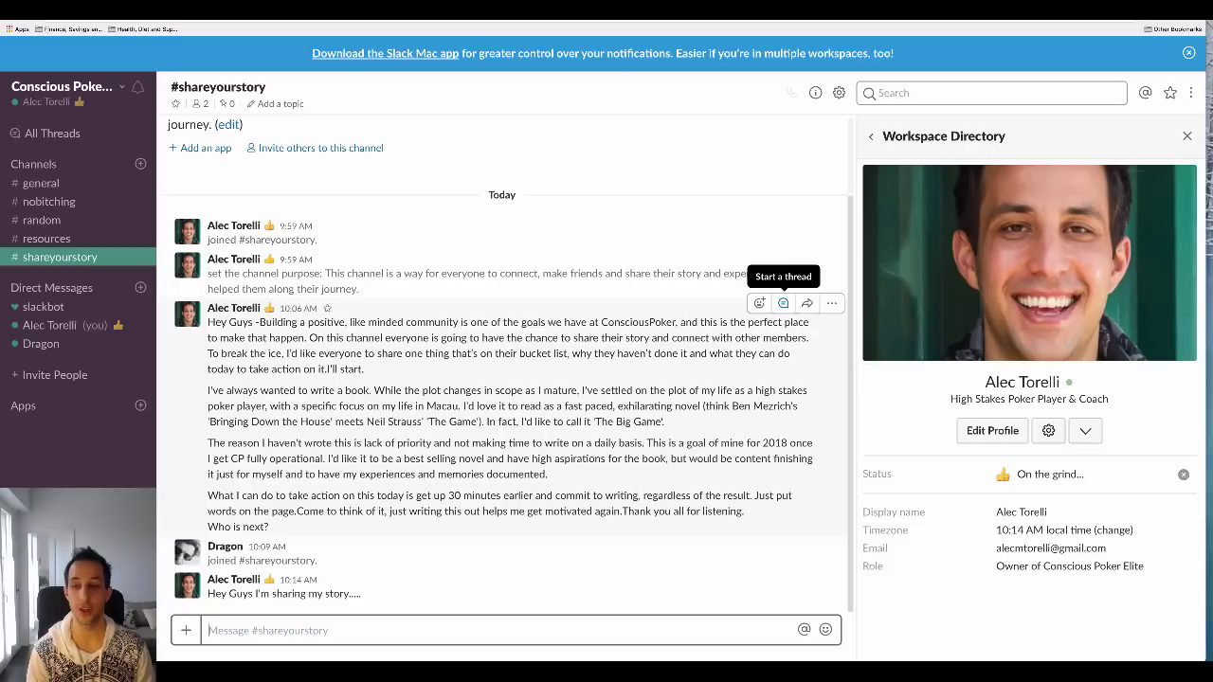
# Reply 'Awesome story…, thanks for sharing!' in the thread of the 10:06 story post
pyautogui.click(783, 303)
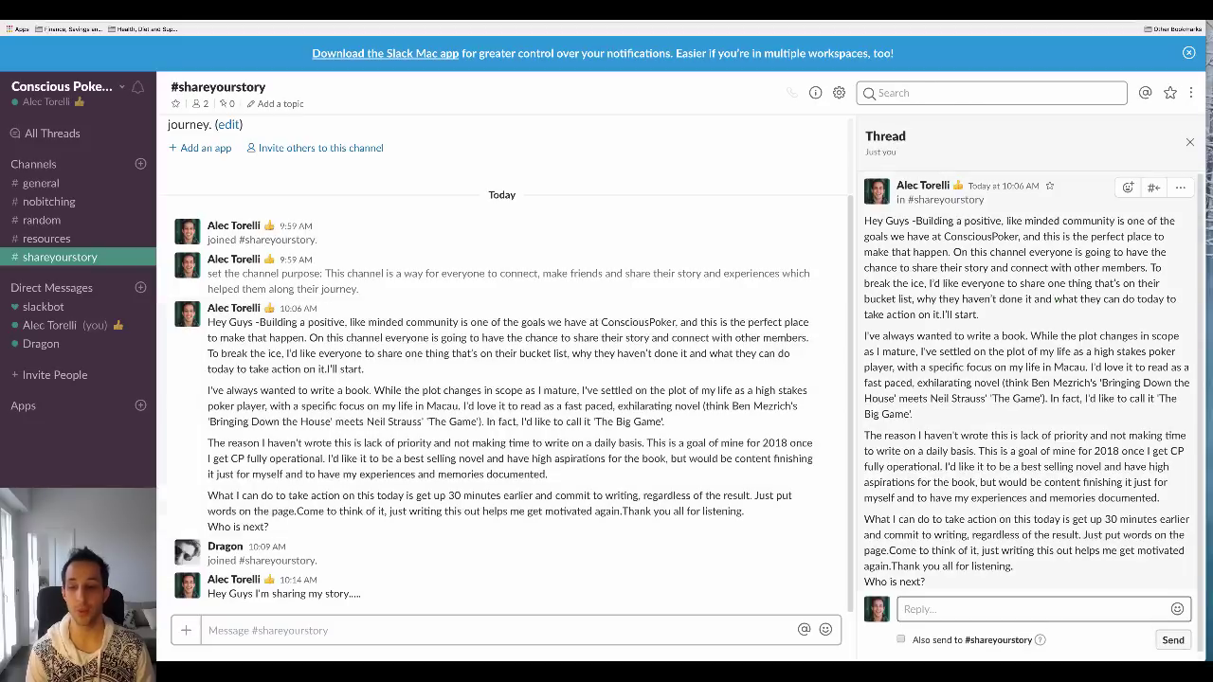
pyautogui.write('Awesome sto')
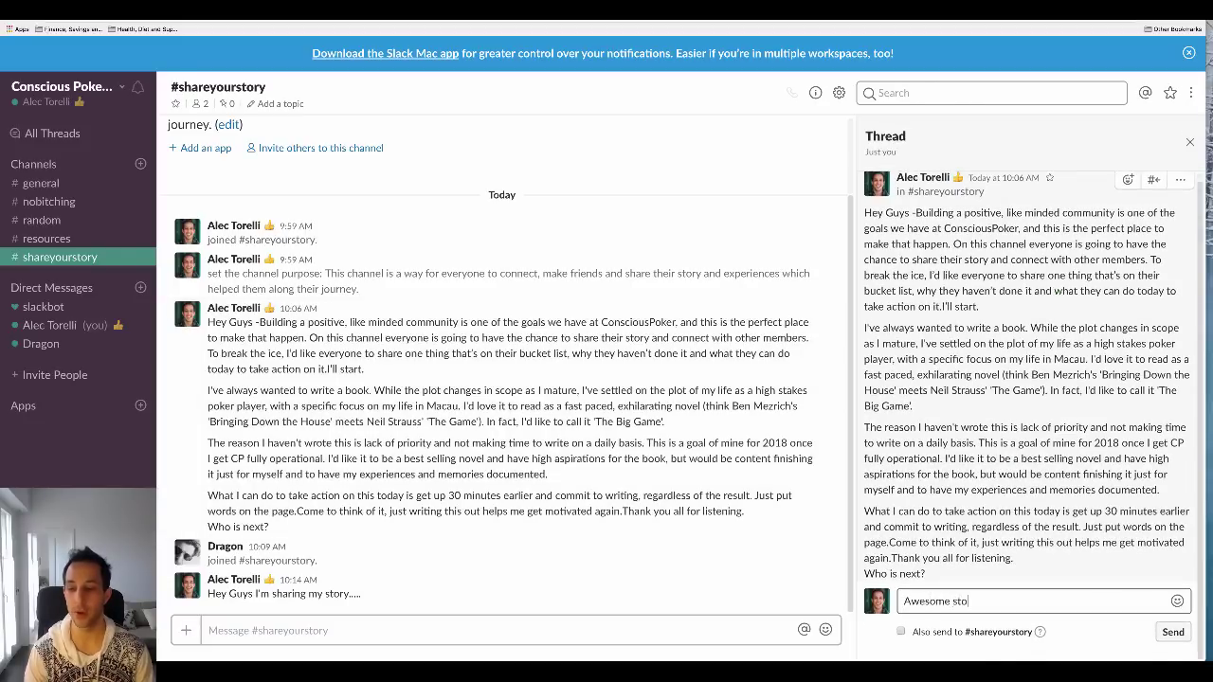
pyautogui.write('ry Alec, thanks for')
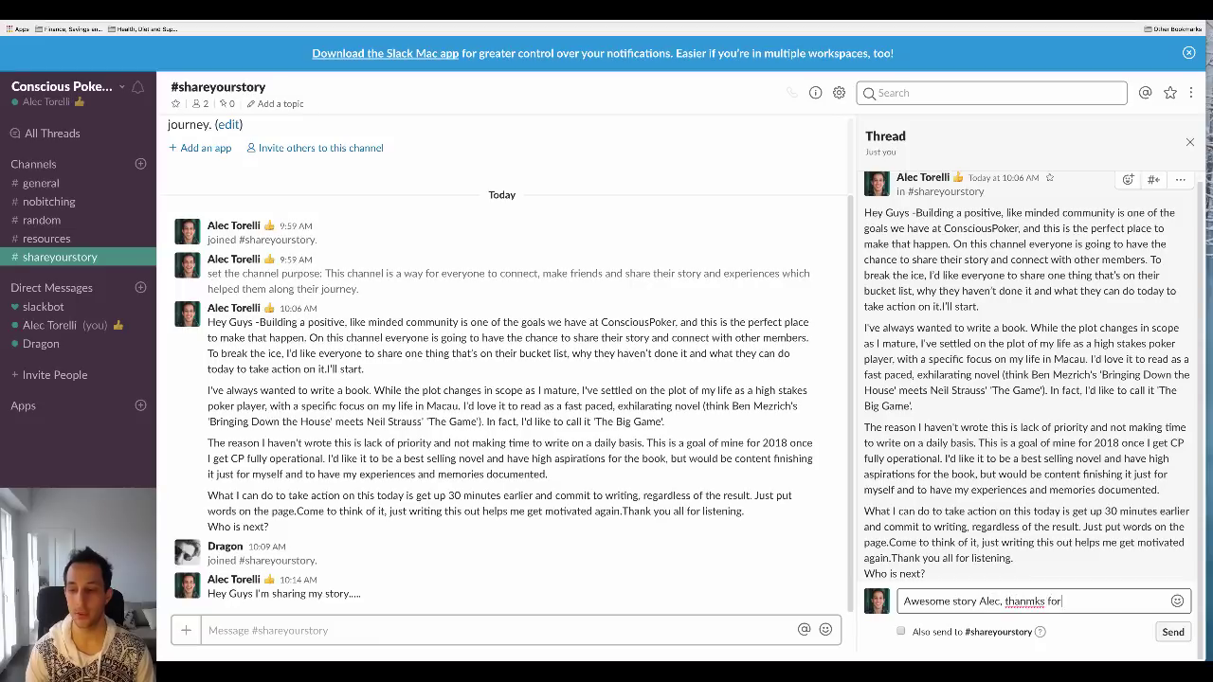
pyautogui.press('BackSpace')
pyautogui.press('BackSpace')
pyautogui.press('BackSpace')
pyautogui.press('BackSpace')
pyautogui.press('BackSpace')
pyautogui.press('BackSpace')
pyautogui.write('ks for sharing!')
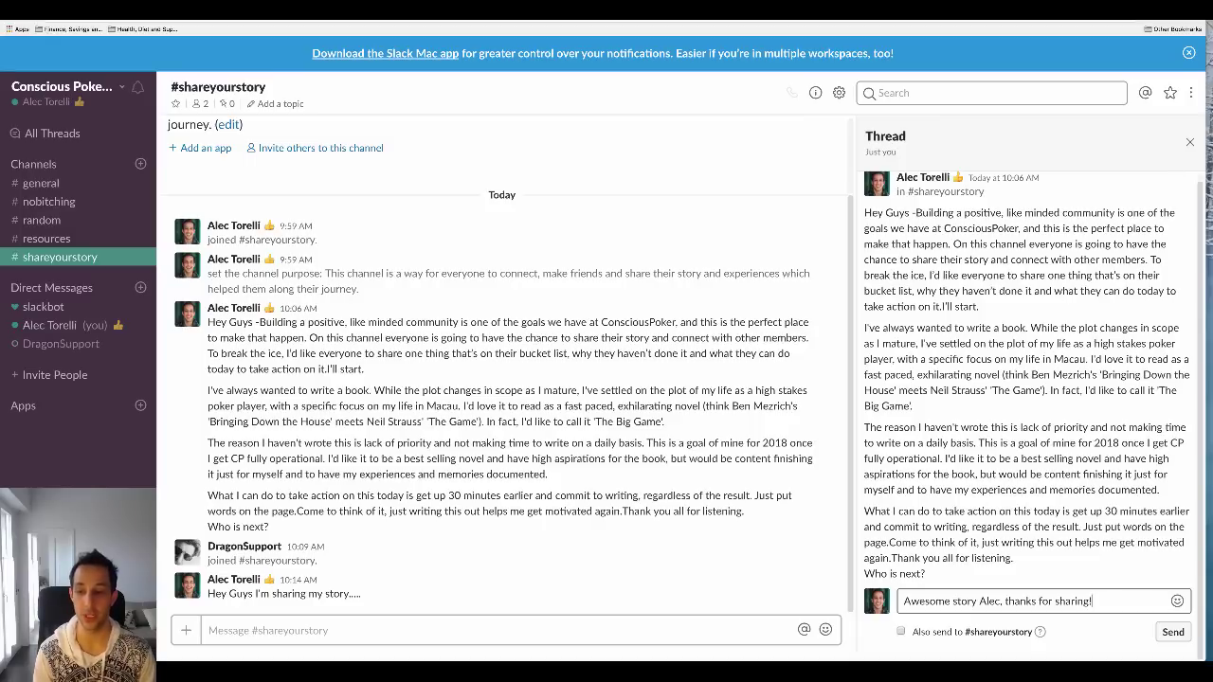
pyautogui.press('Return')
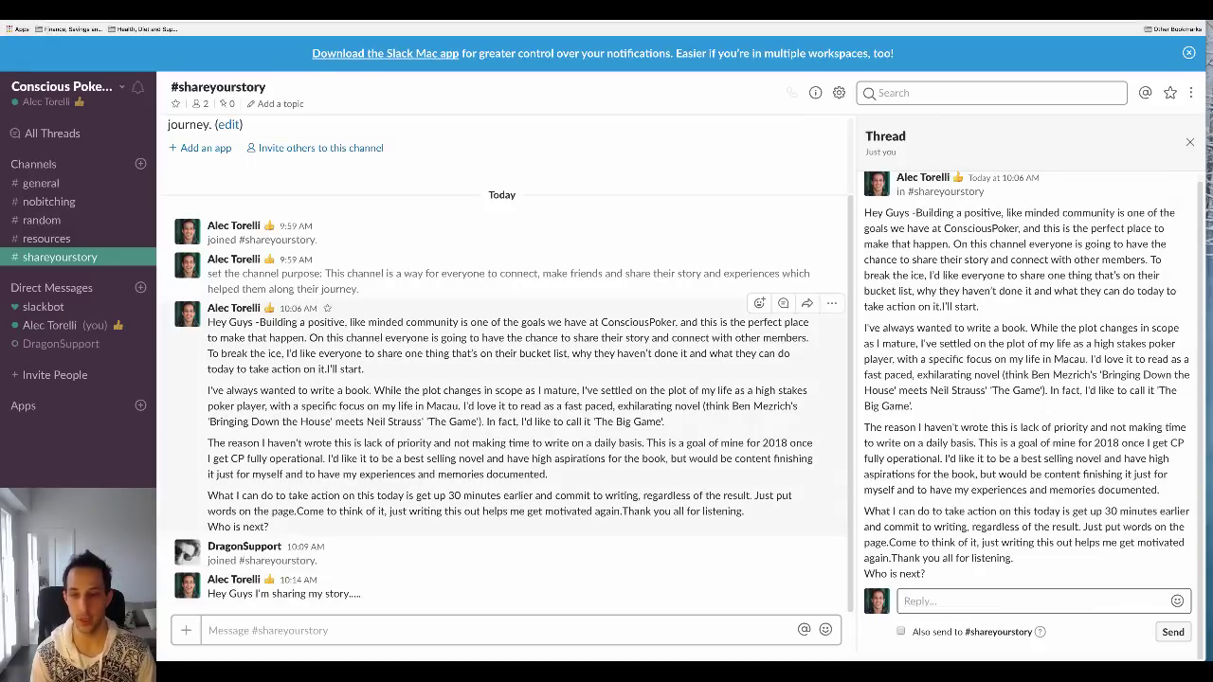
pyautogui.click(806, 303)
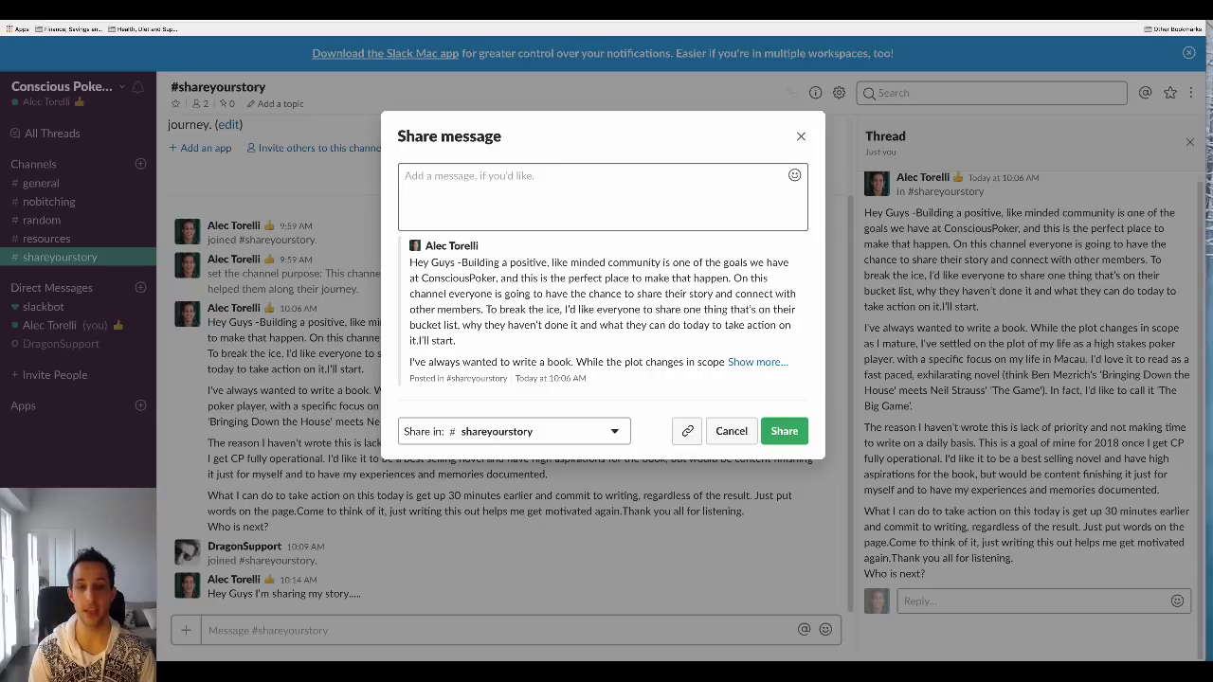
pyautogui.write('This is awesome.')
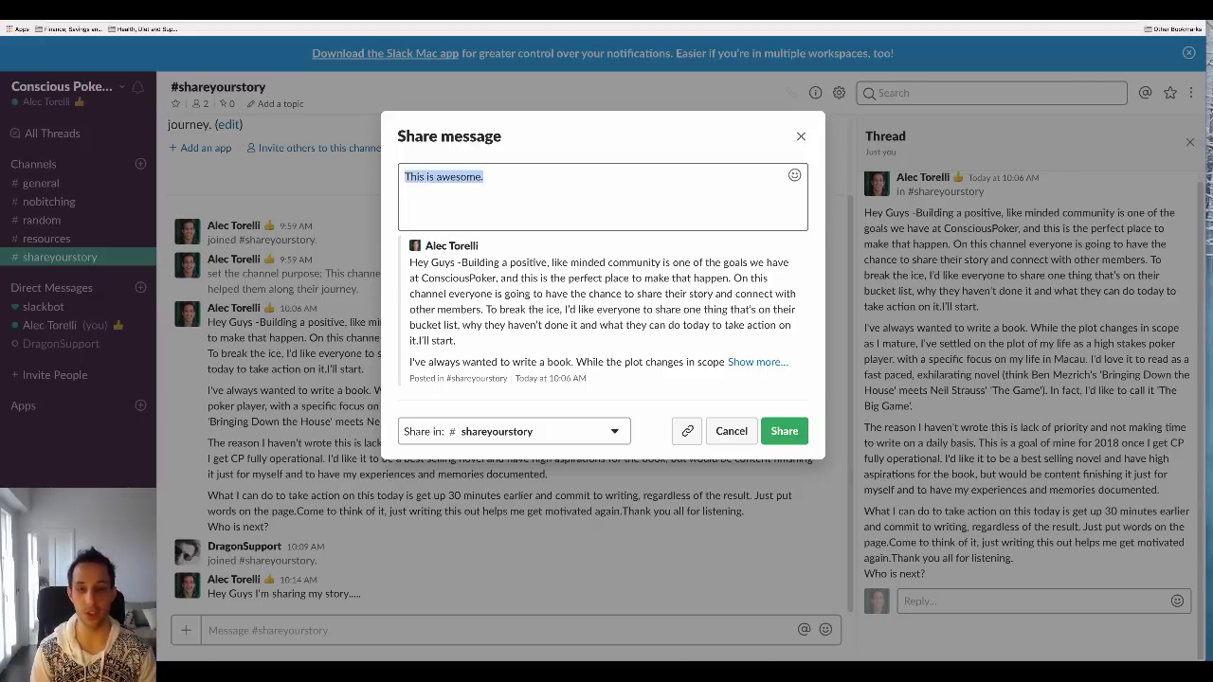
pyautogui.press('BackSpace')
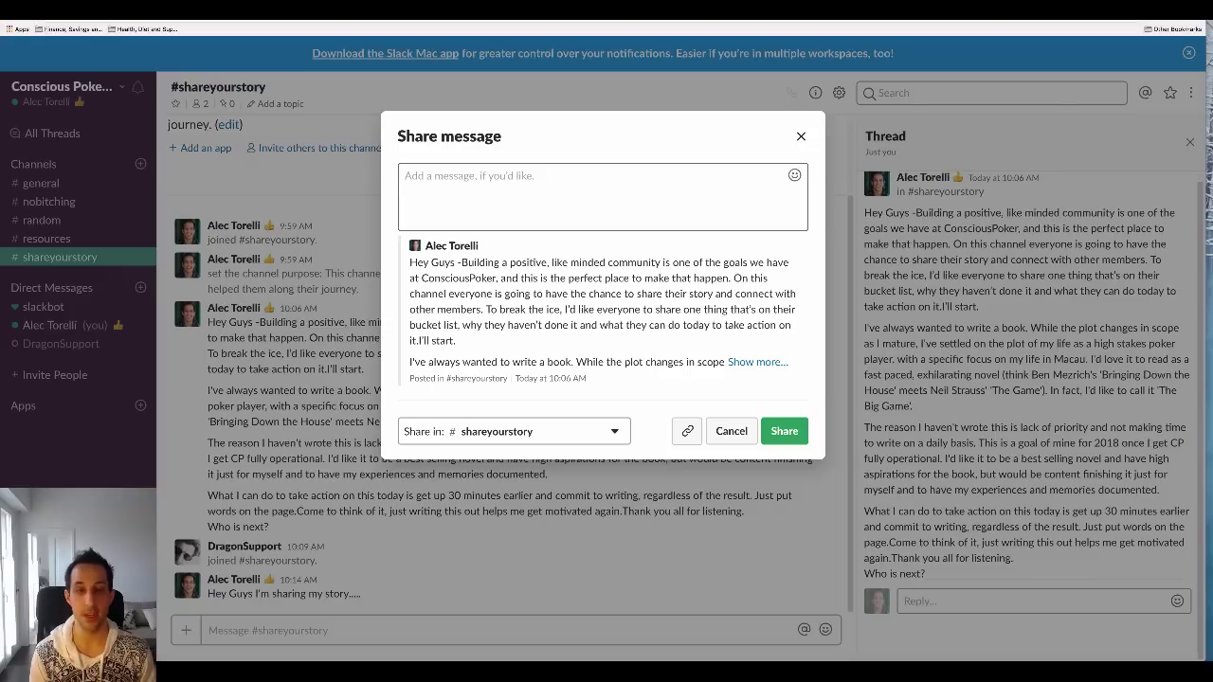
pyautogui.press('Escape')
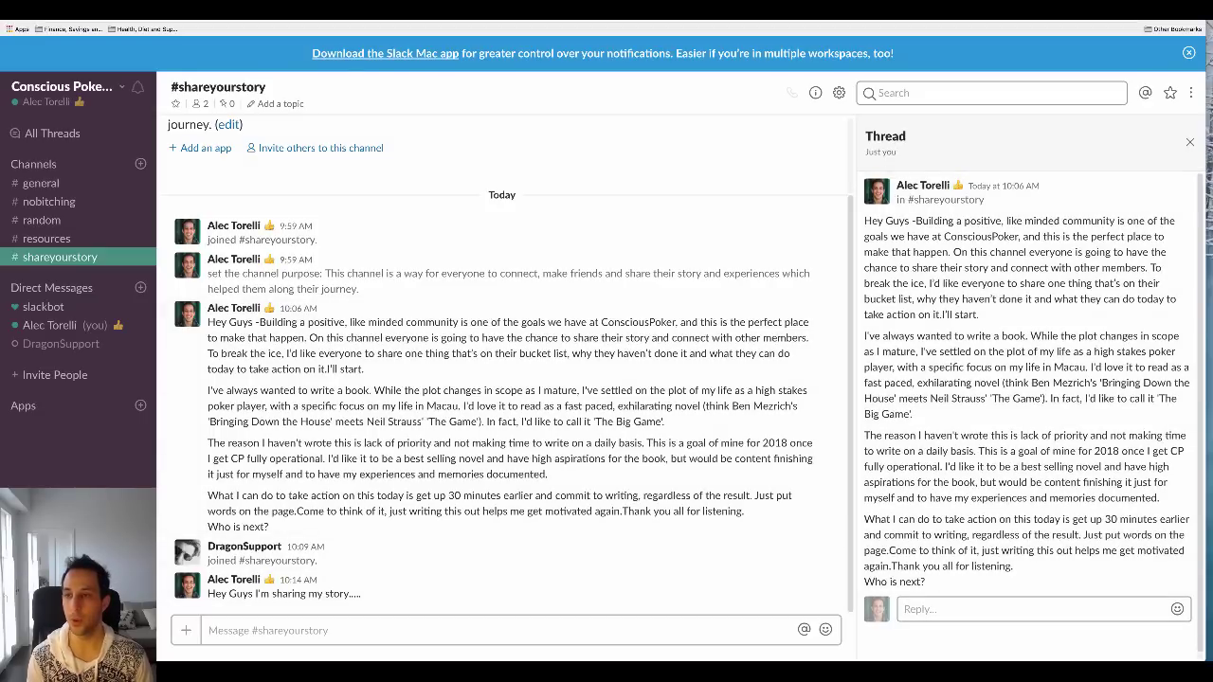
# Close the story thread and send a '#video' message to the channel
pyautogui.press('Escape')
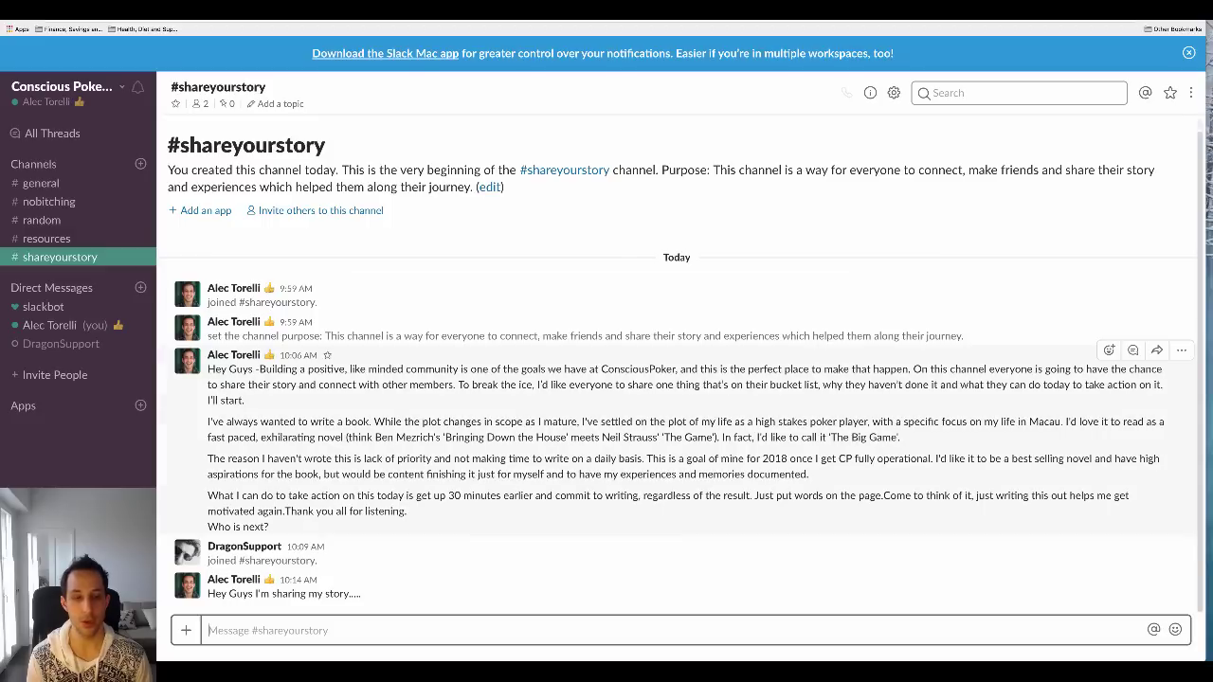
pyautogui.write('@')
pyautogui.press('BackSpace')
pyautogui.write('#')
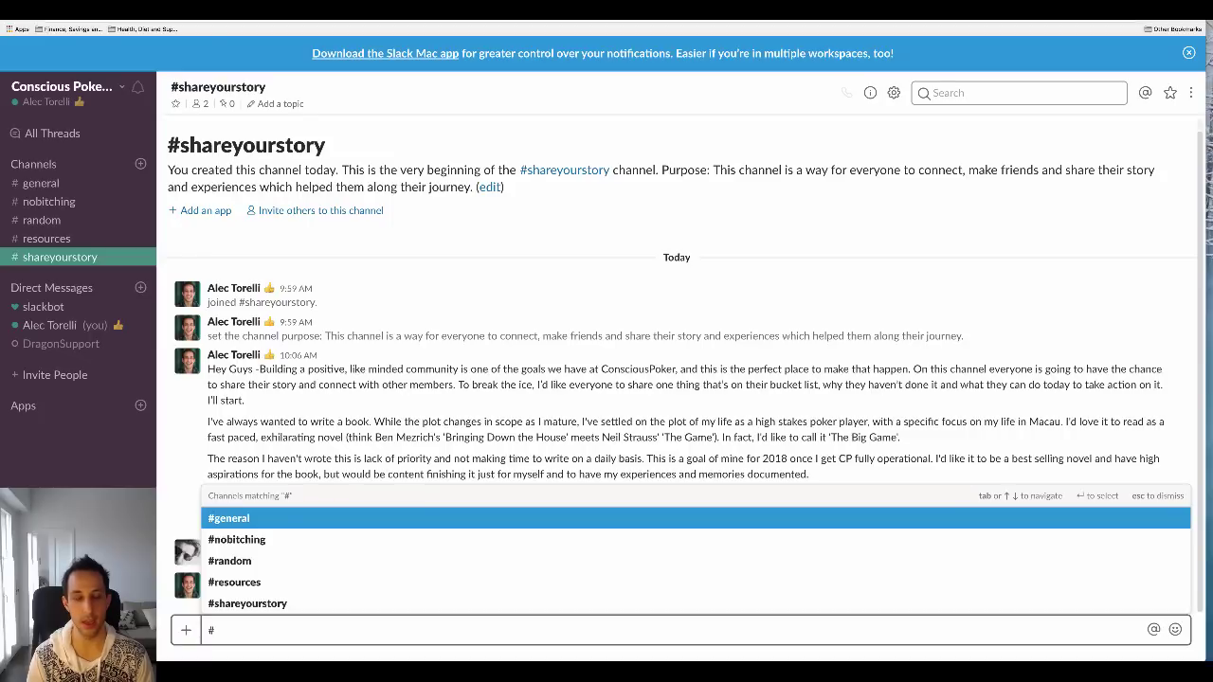
pyautogui.write('video')
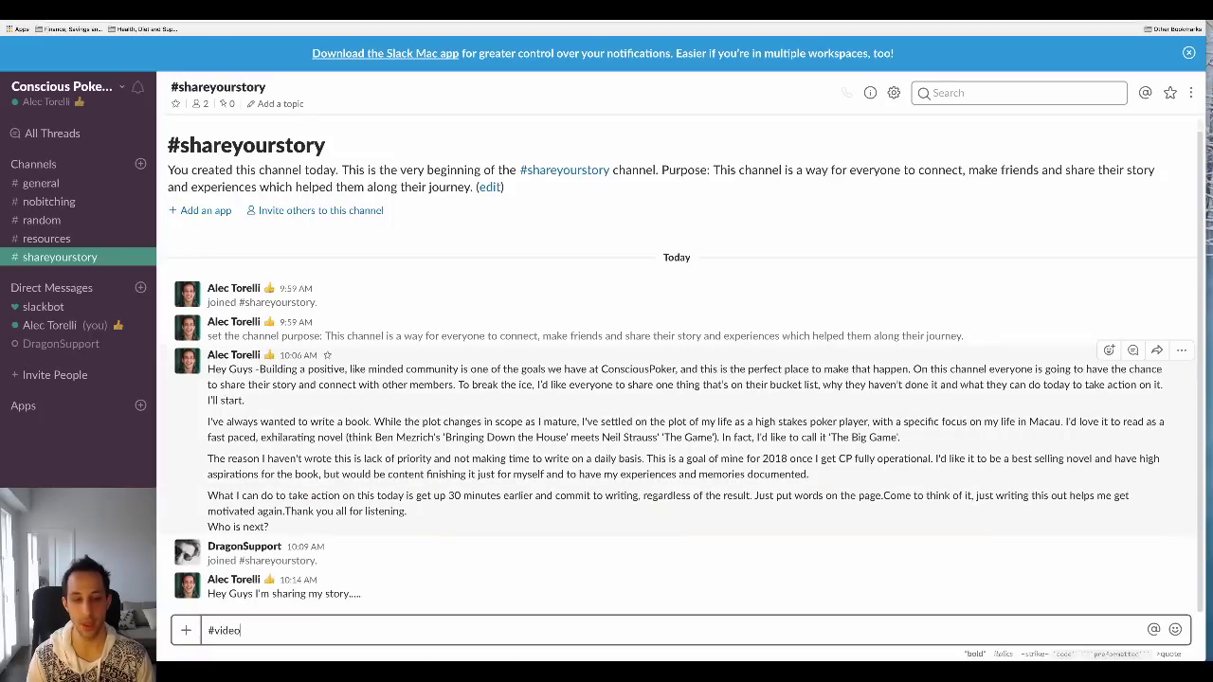
pyautogui.press('Return')
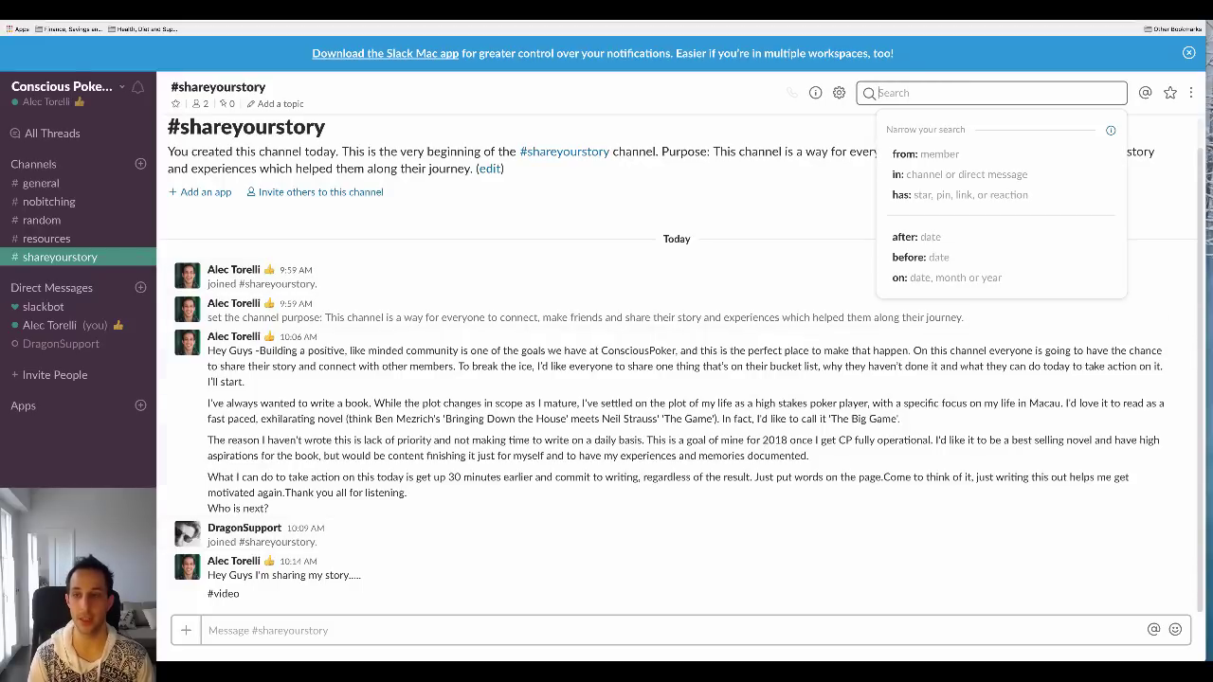
pyautogui.write('video')
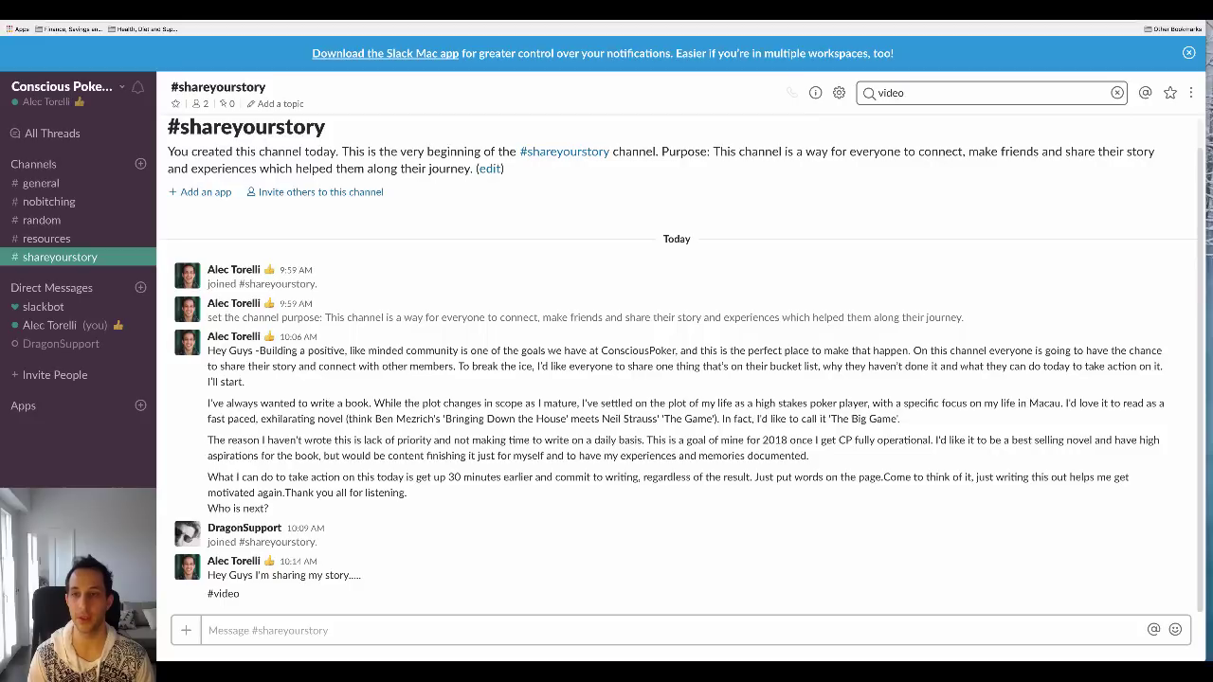
pyautogui.press('Return')
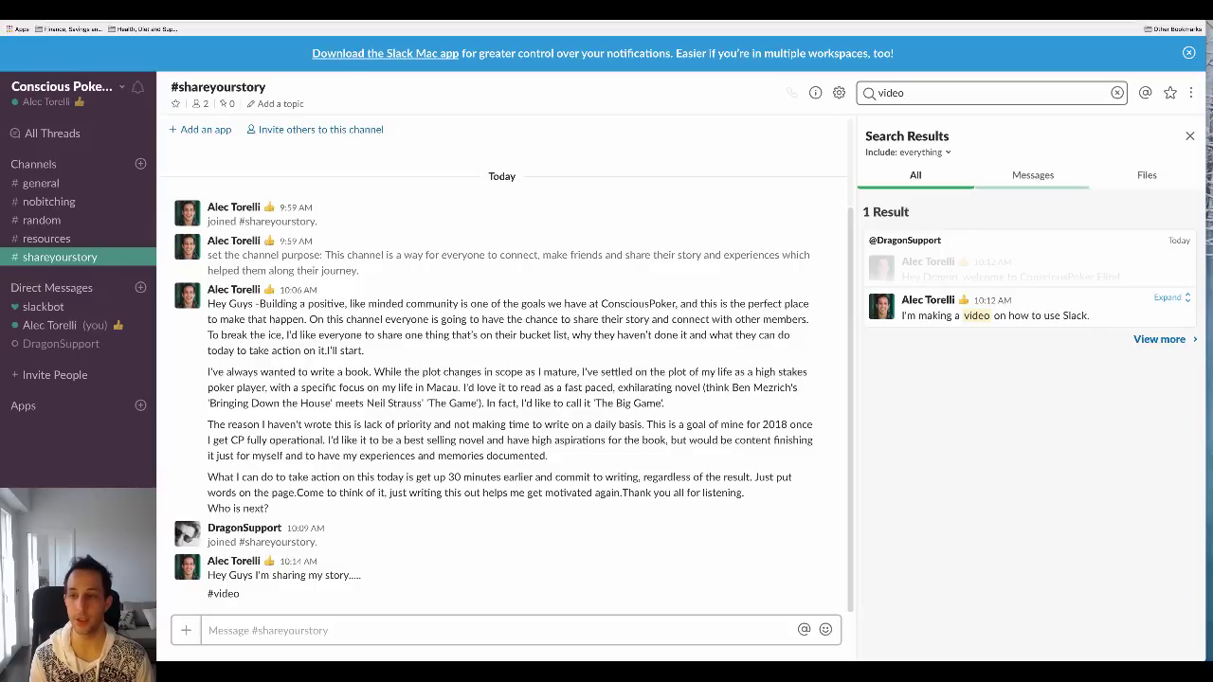
pyautogui.click(1033, 174)
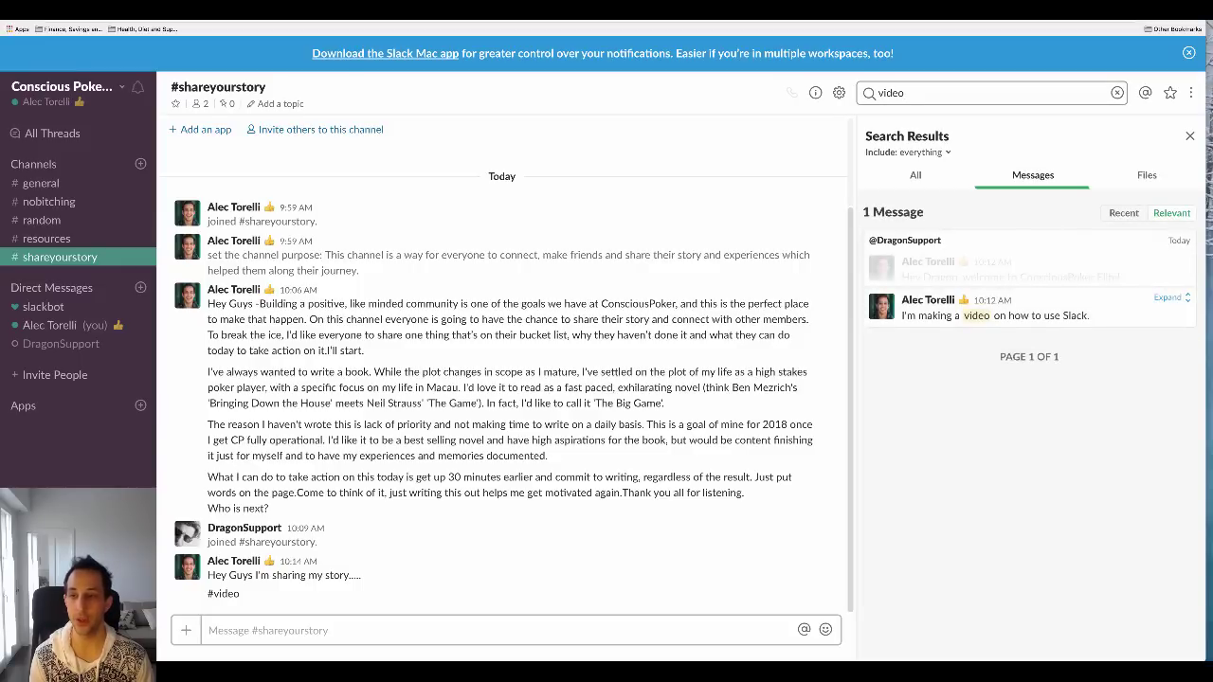
pyautogui.click(1124, 212)
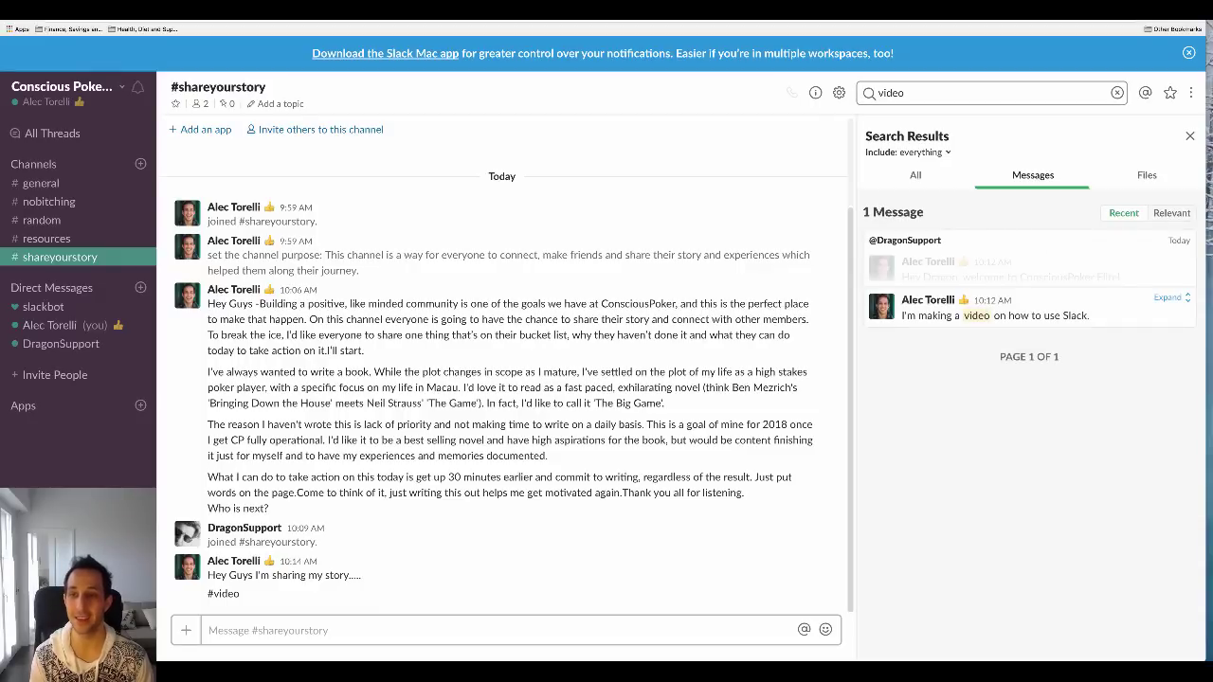
pyautogui.click(908, 152)
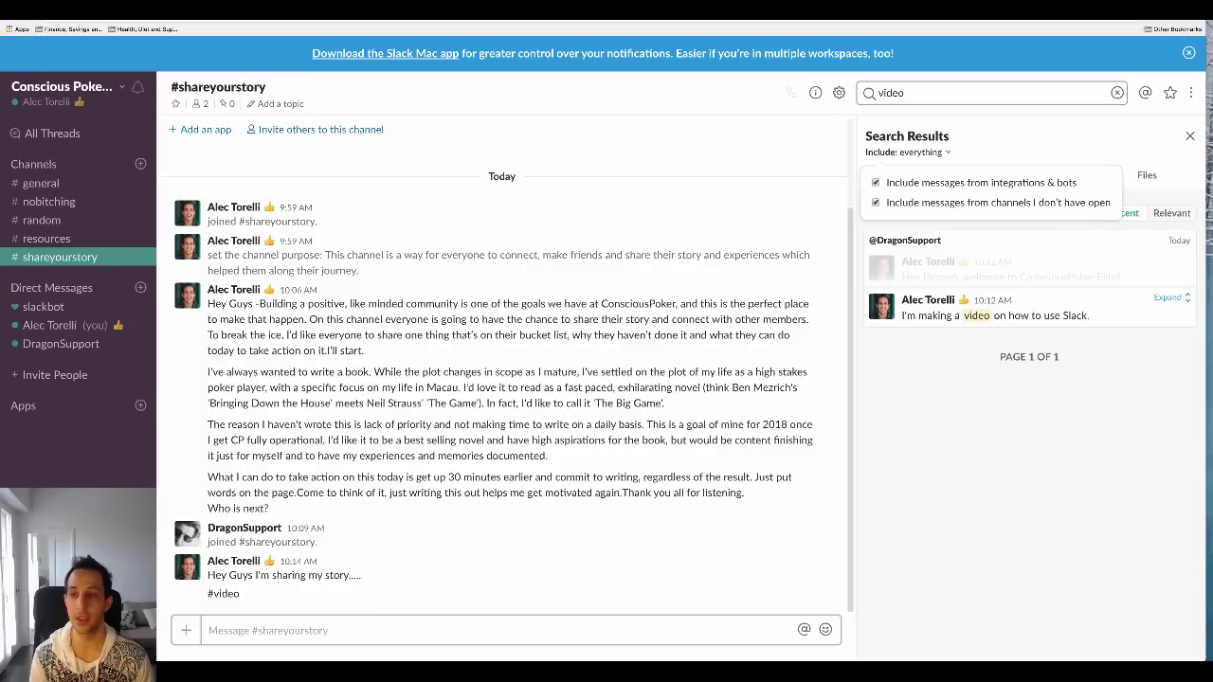
pyautogui.press('Escape')
pyautogui.click(891, 92)
pyautogui.press('super+a')
pyautogui.press('BackSpace')
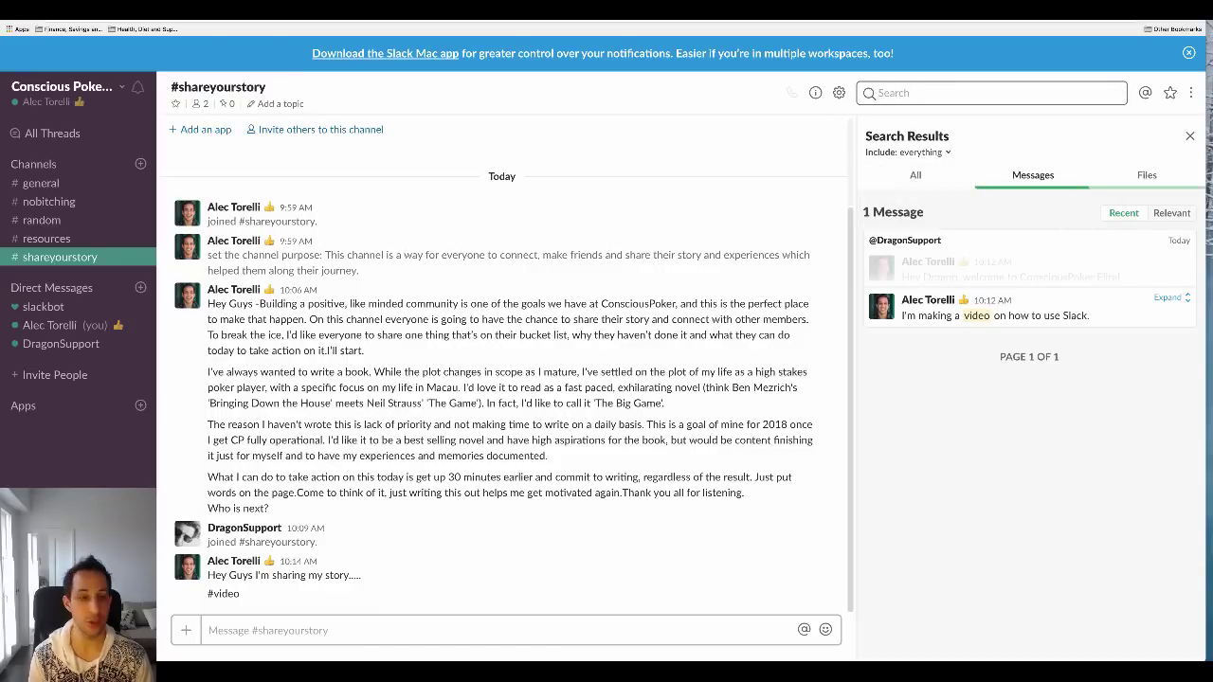
pyautogui.click(1146, 175)
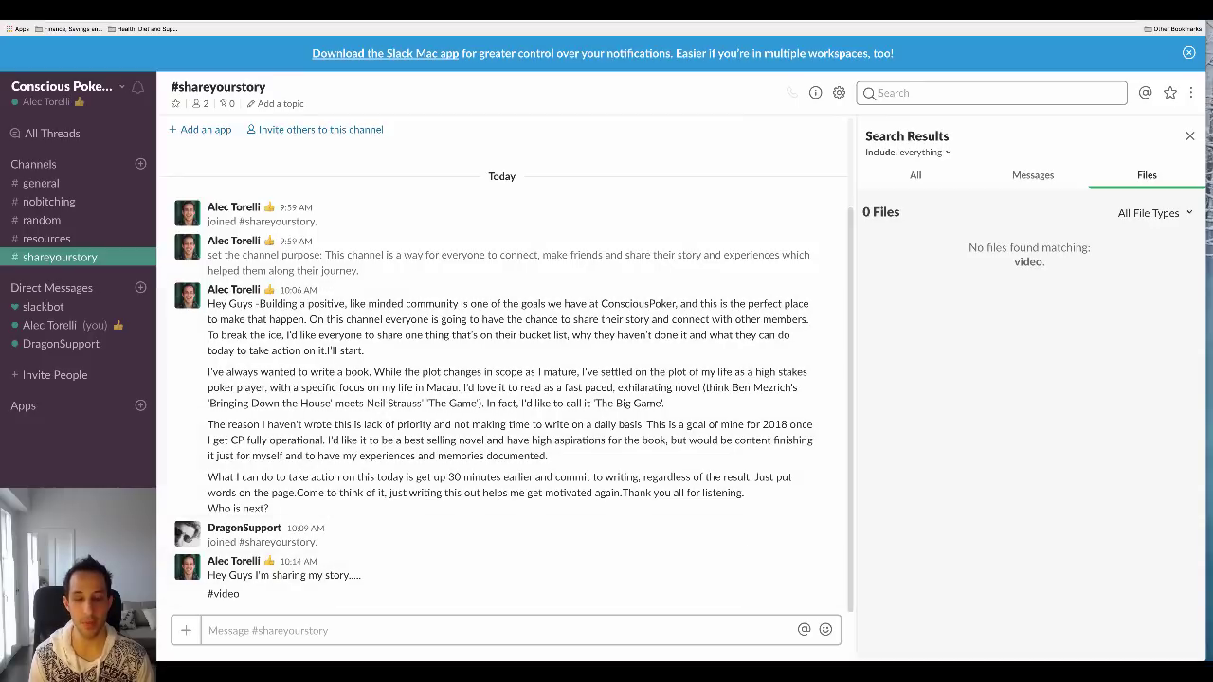
pyautogui.click(185, 630)
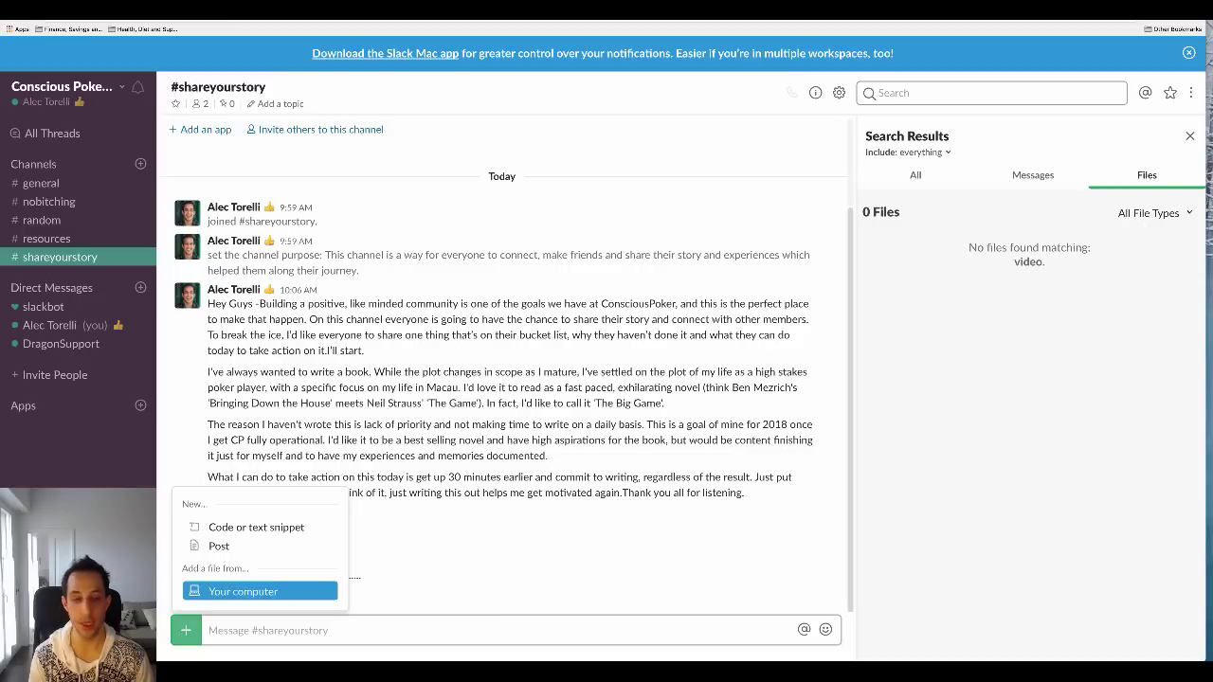
pyautogui.press('Escape')
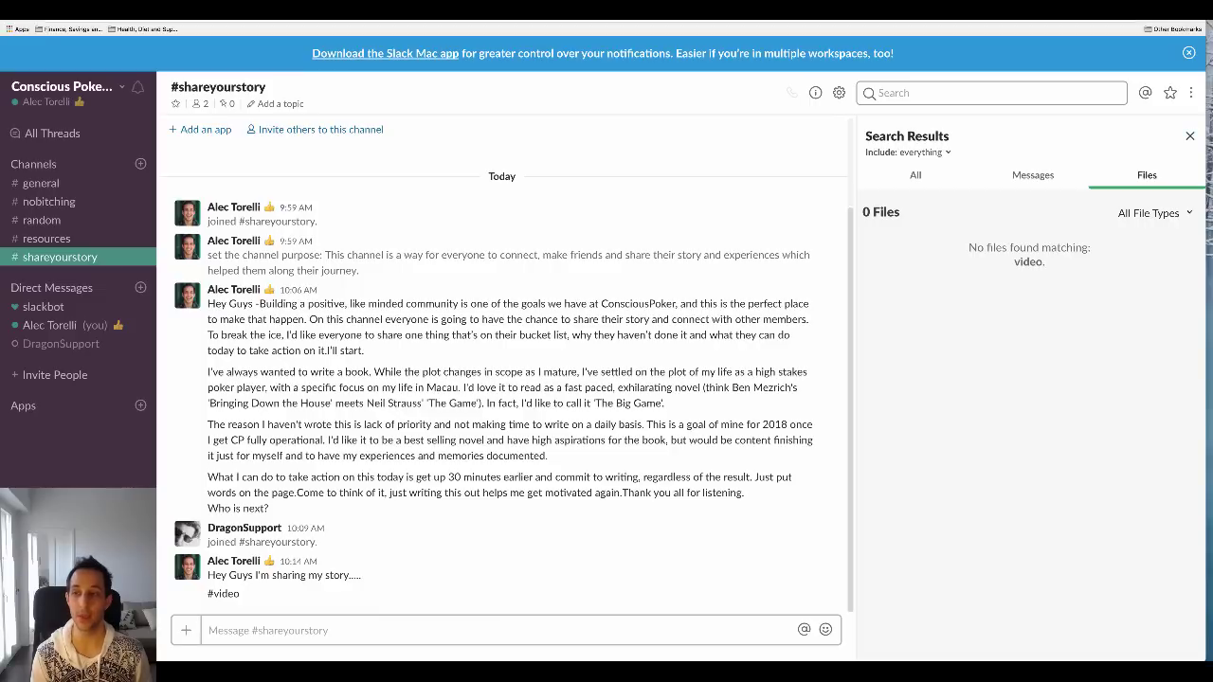
pyautogui.press('Escape')
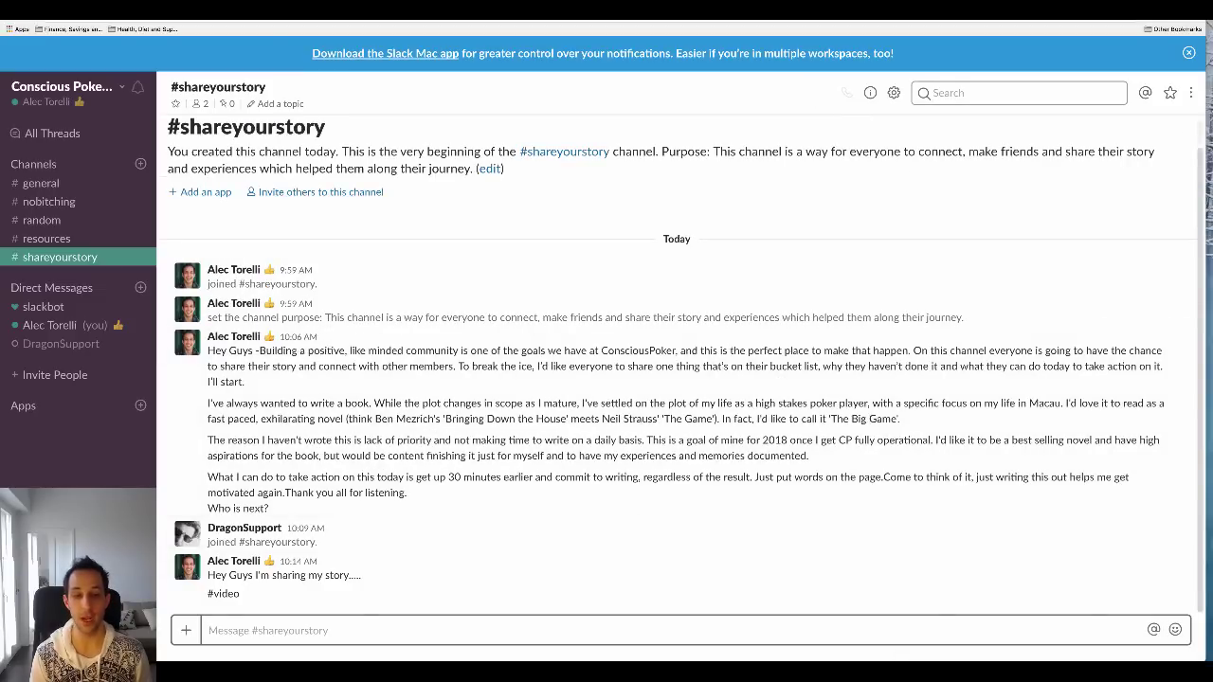